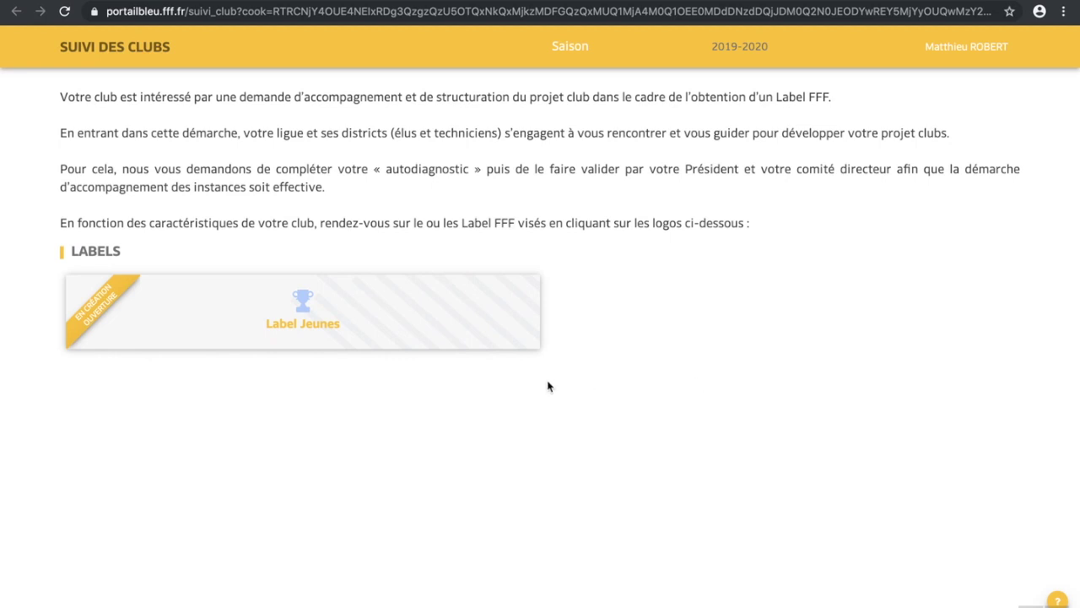
Start the Label Jeunes autodiagnostic and submit the licence numbers of the club project referent and the youth technical referent.
left_click(367, 337)
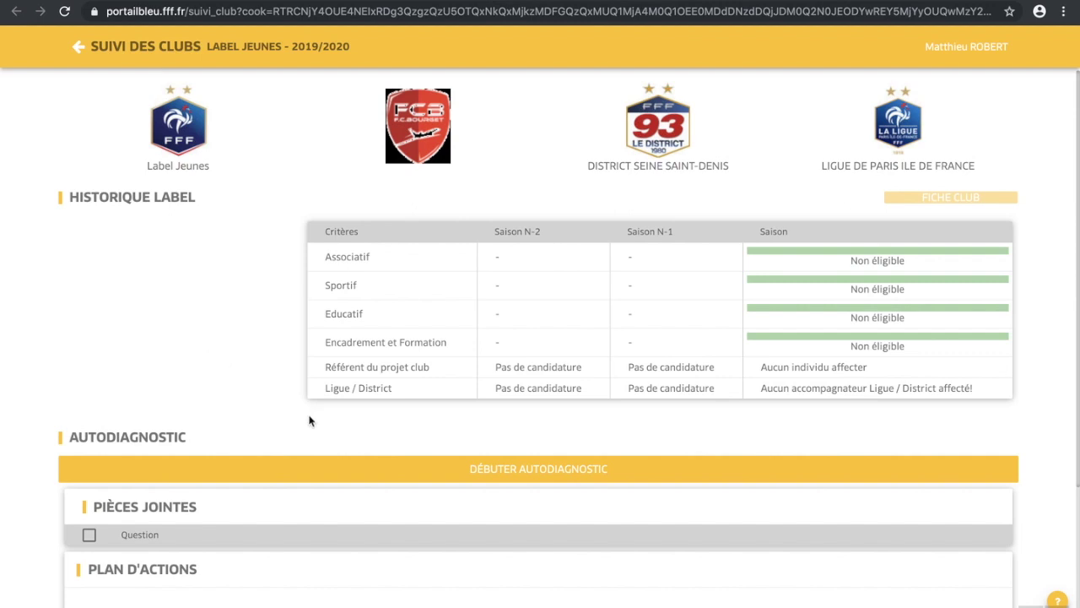
left_click(605, 476)
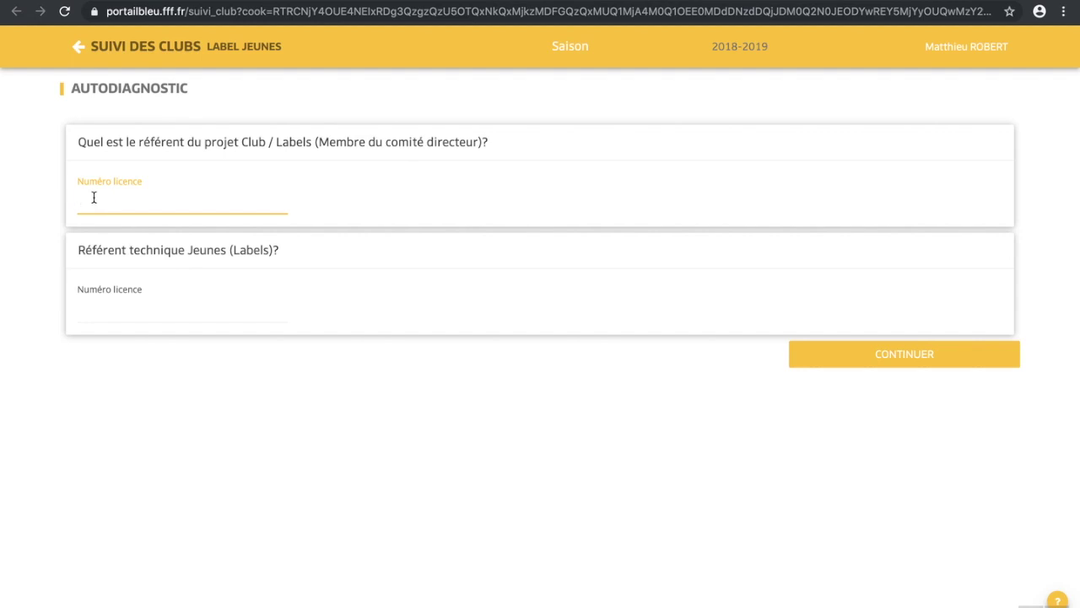
key("super+v")
left_click(261, 297)
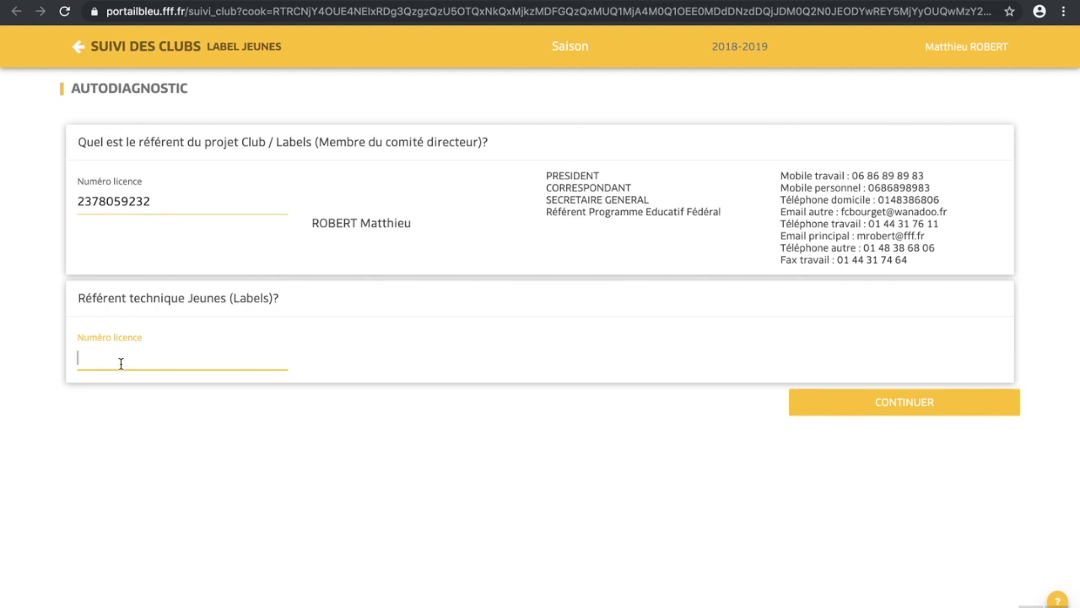
key("super+v")
left_click(862, 413)
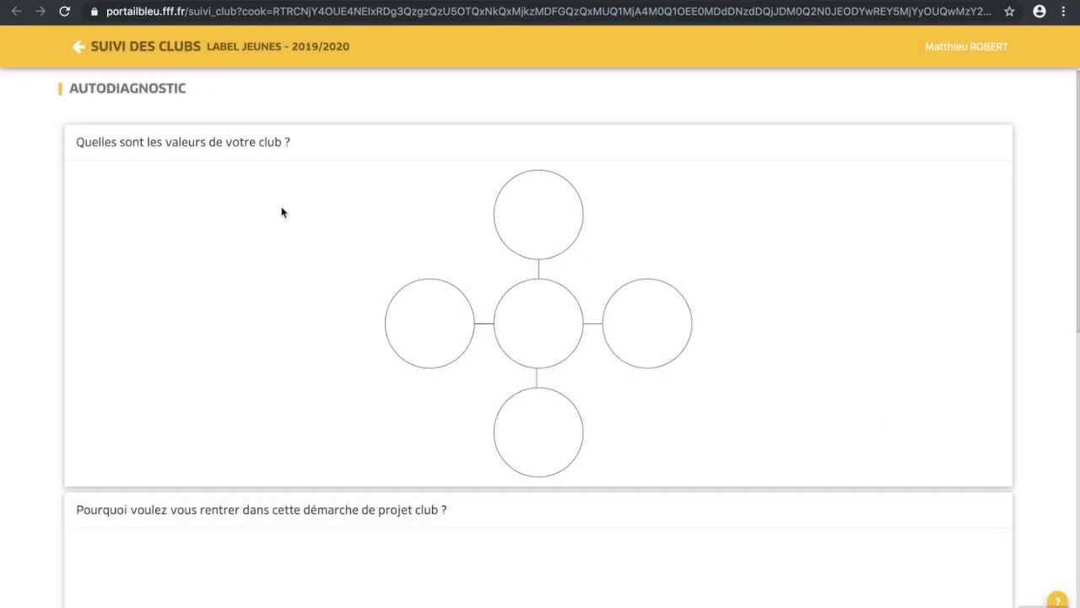
Fill the club values diagram with Passion above, Engagement in the centre, Tolérance and Solidarité on either side, and Respect below.
scroll(283, 212, "down", 2)
scroll(282, 212, "up", 2)
left_click(545, 225)
type("Passion")
left_click(530, 329)
type("Engagement")
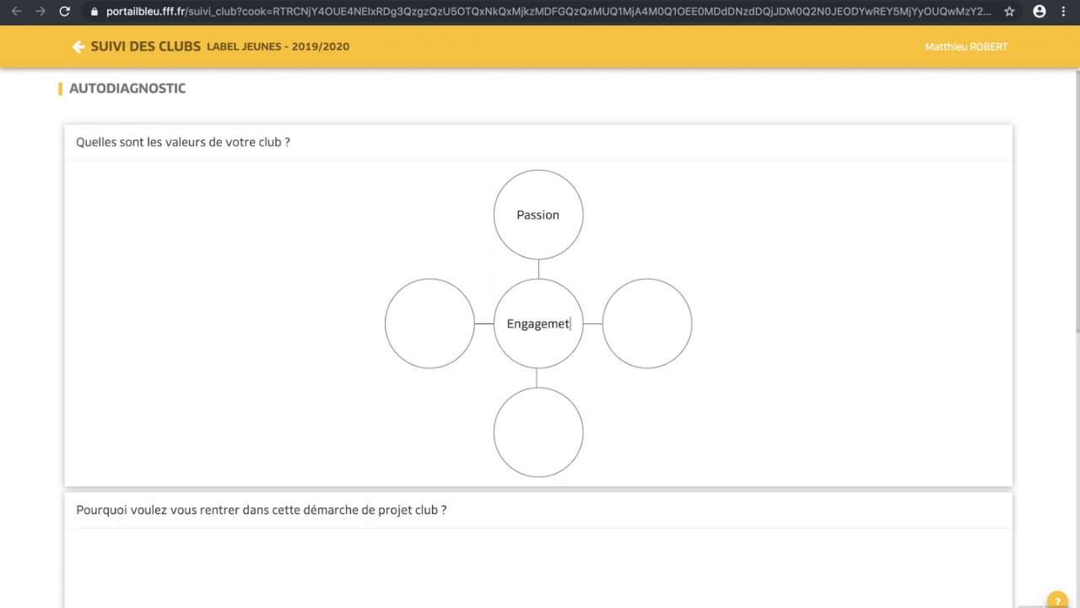
left_click(417, 313)
type("Tolérance")
left_click(639, 330)
type("Solidari")
type("té")
type("Respect")
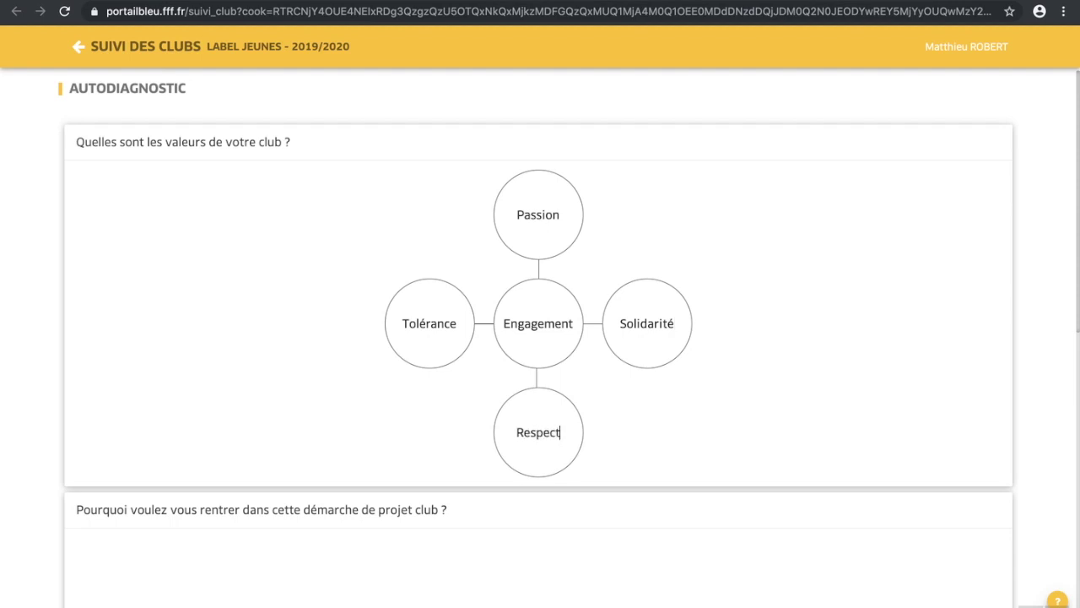
Examine the open questions on the club project motivation and the three-season vision, and the four project domains below them.
scroll(236, 431, "down", 2)
left_click(237, 431)
scroll(238, 437, "up", 2)
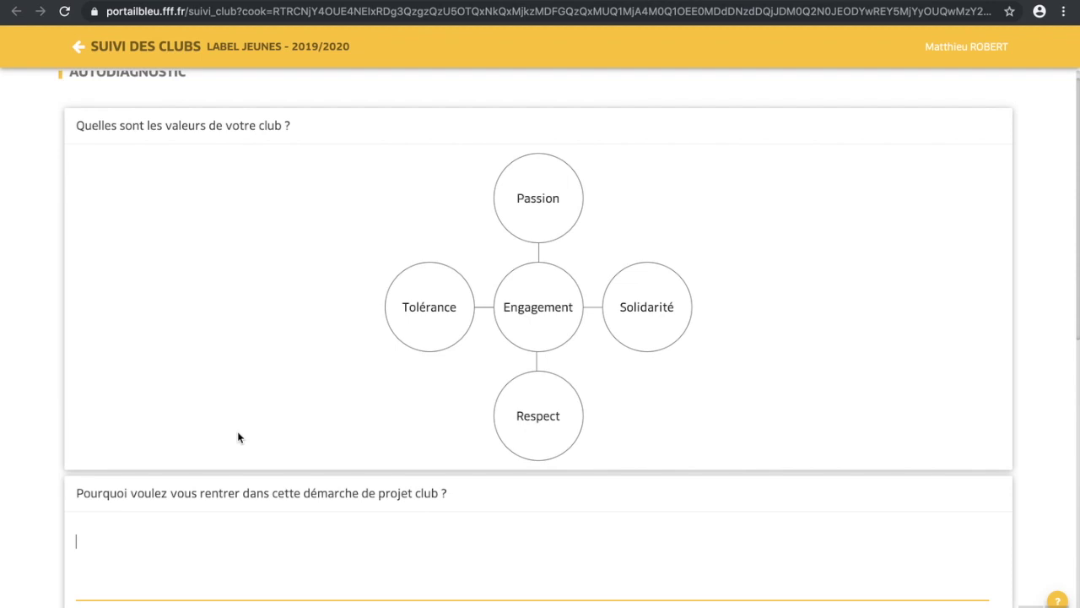
scroll(238, 438, "down", 2)
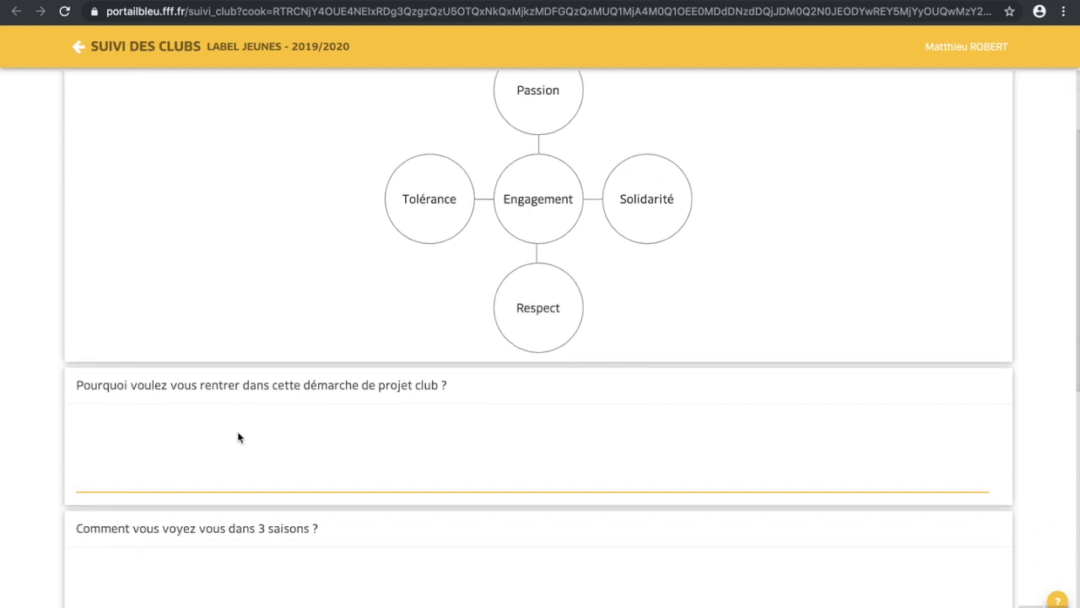
scroll(123, 432, "down", 2)
left_click(137, 438)
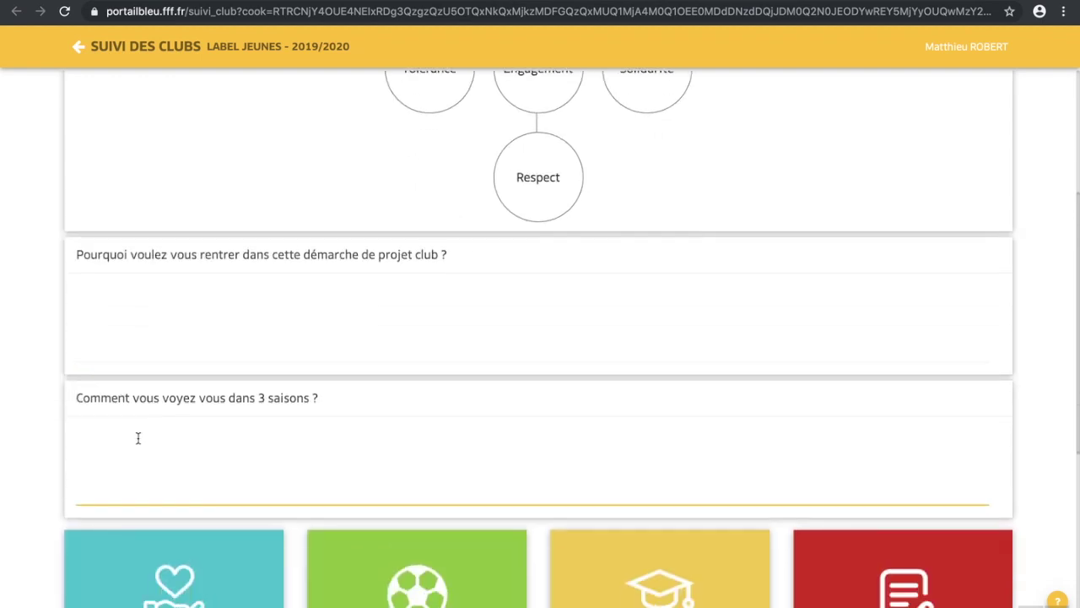
scroll(250, 437, "down", 2)
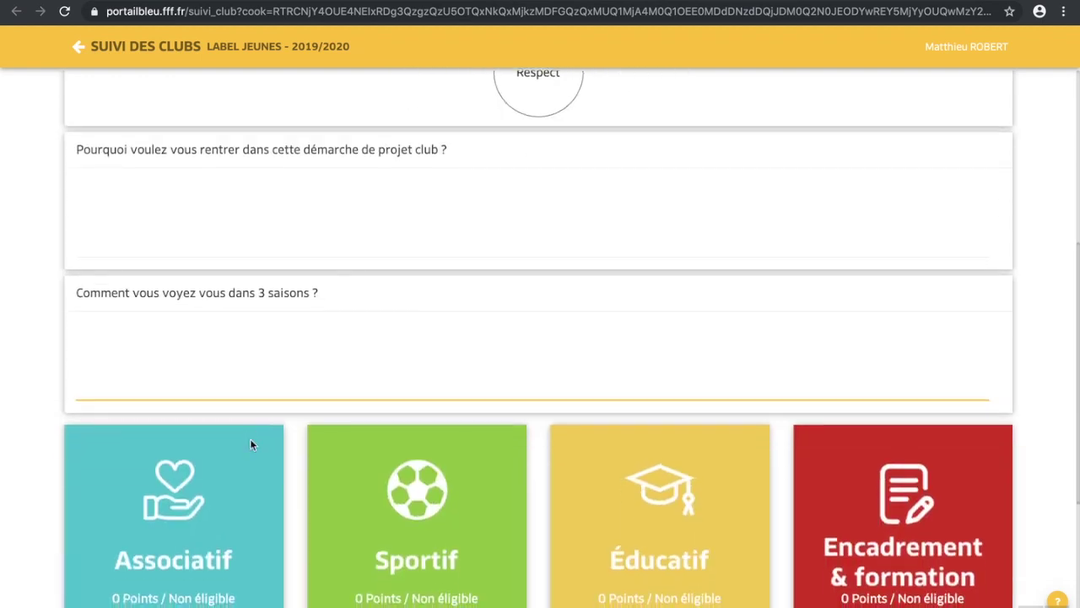
scroll(277, 353, "down", 4)
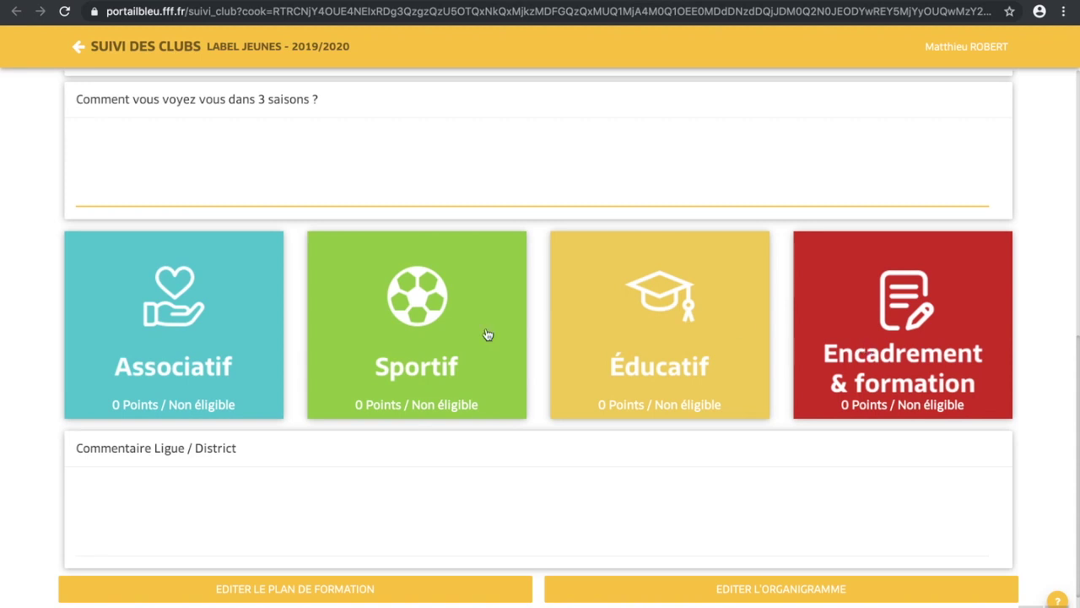
Open the Associatif domain and review its questionnaire through to the club animation criteria.
left_click(200, 336)
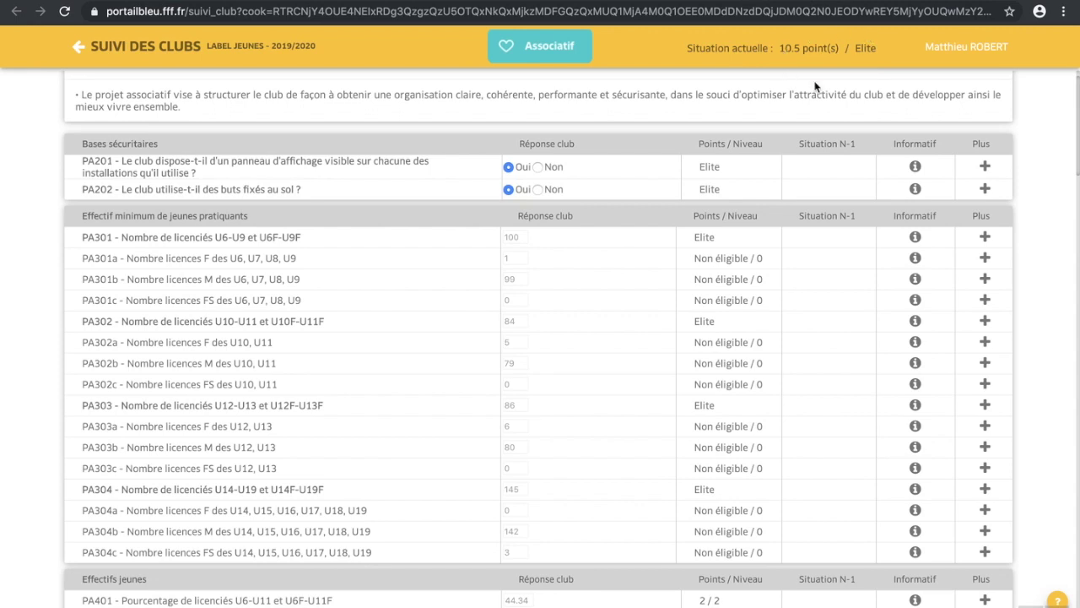
scroll(658, 241, "down", 4)
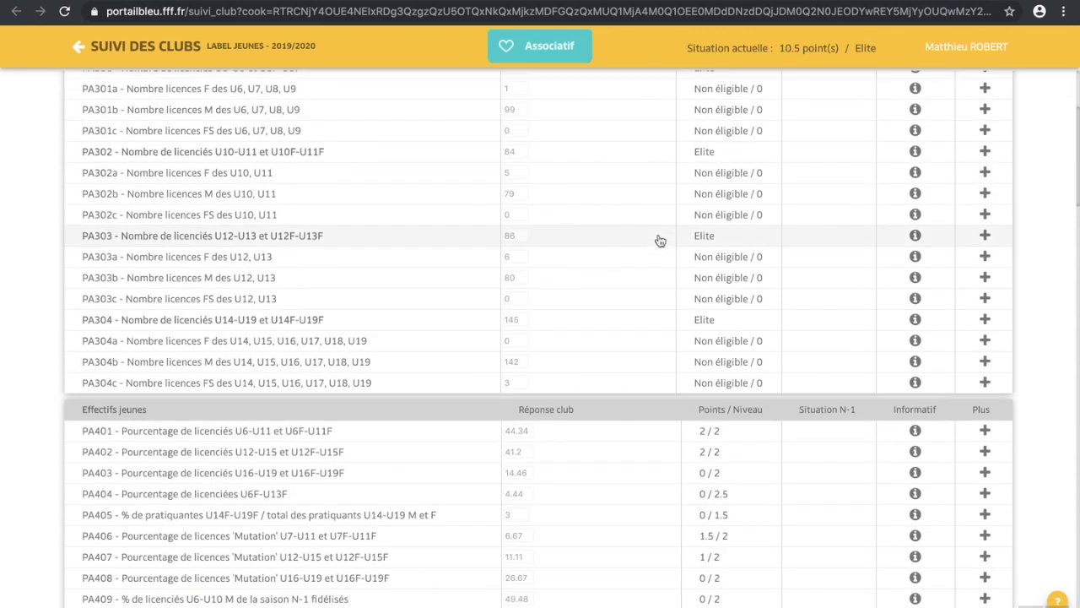
scroll(660, 242, "down", 8)
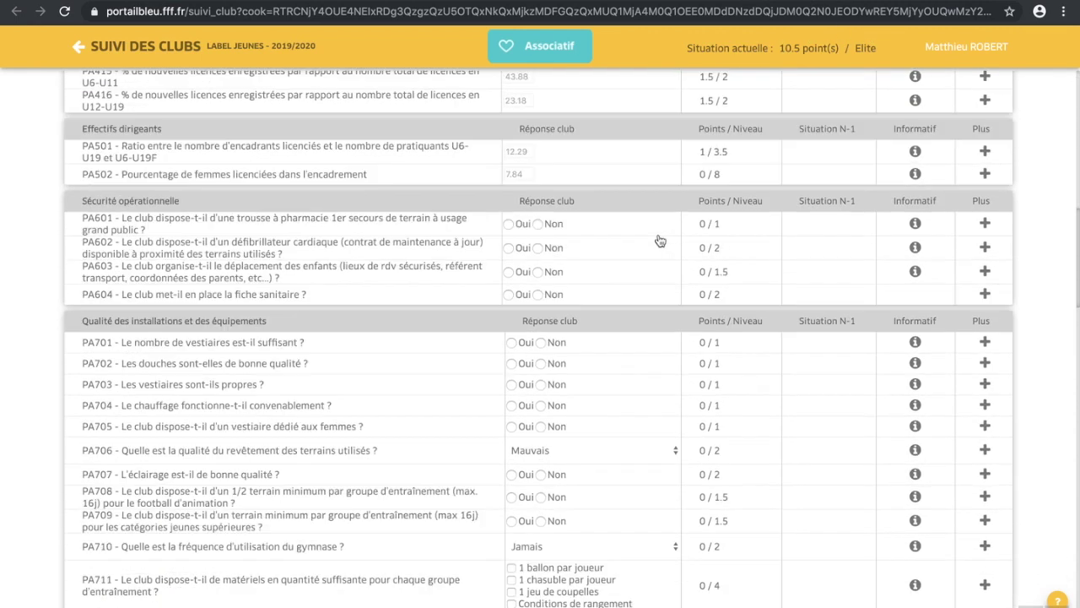
scroll(660, 241, "down", 7)
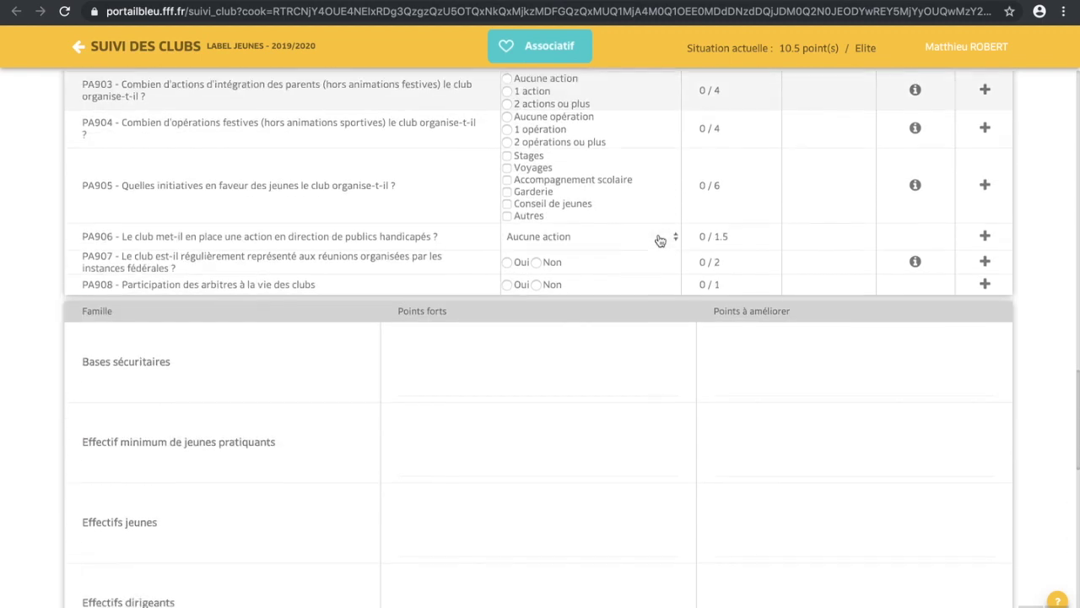
Examine the strengths and improvement fields for each family, the Synthèse Associatif charts and the club comments field.
left_click(478, 351)
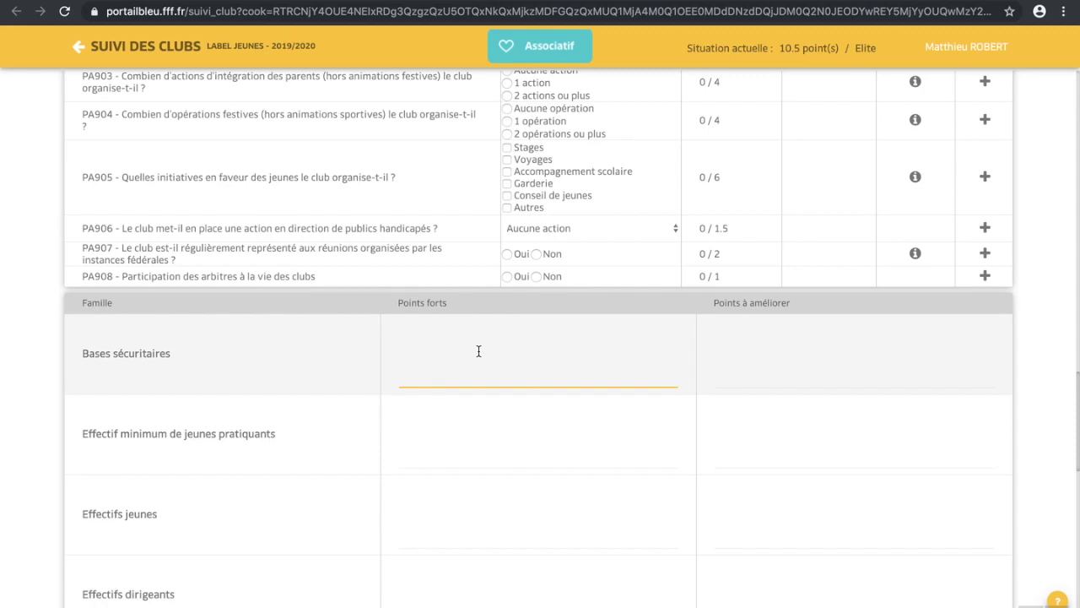
left_click(730, 344)
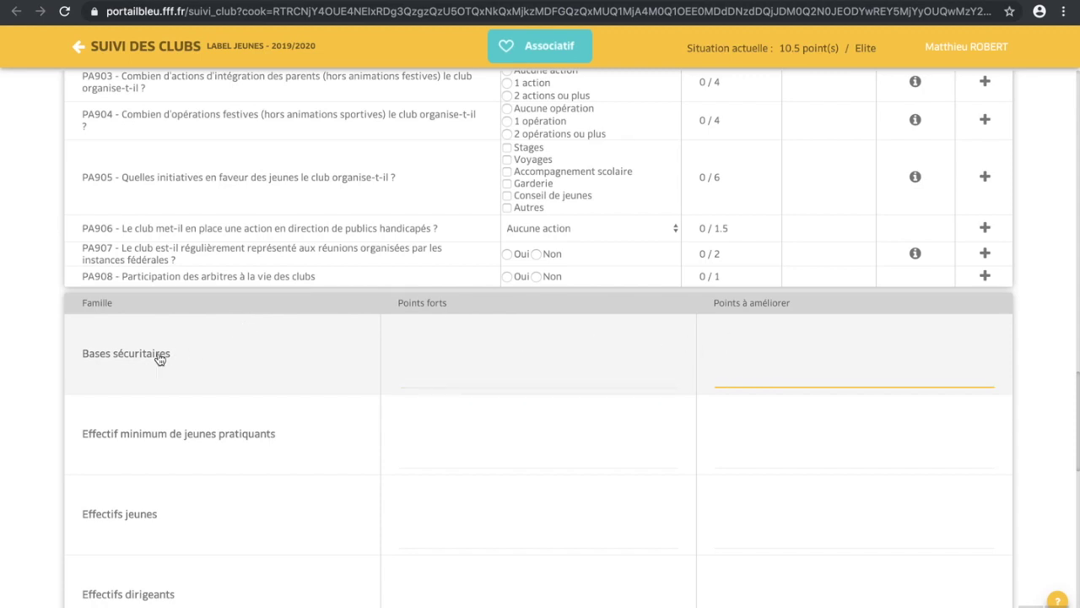
scroll(146, 438, "down", 6)
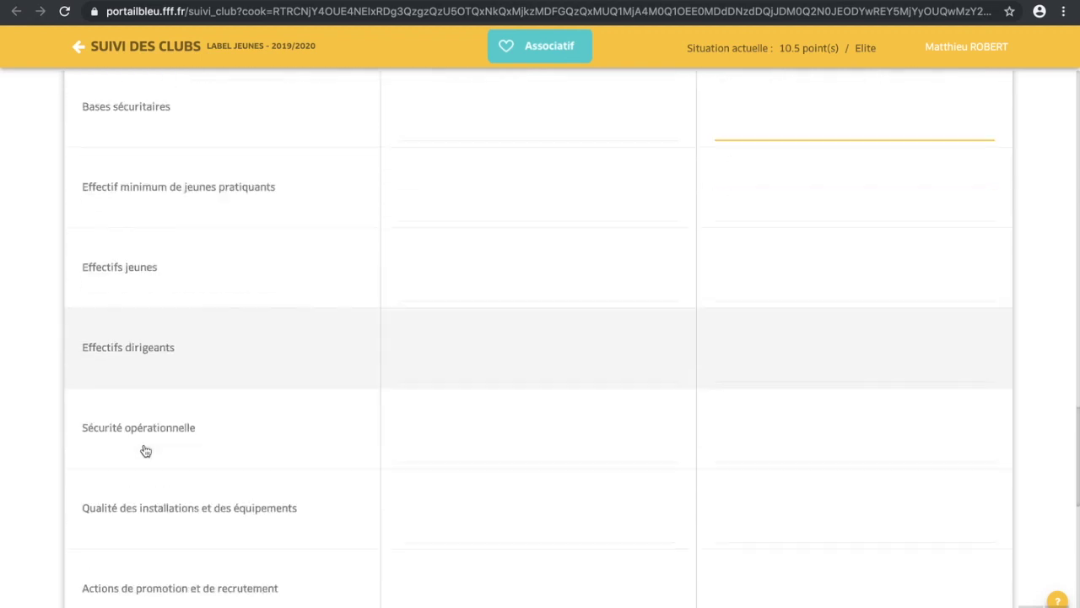
scroll(146, 450, "down", 3)
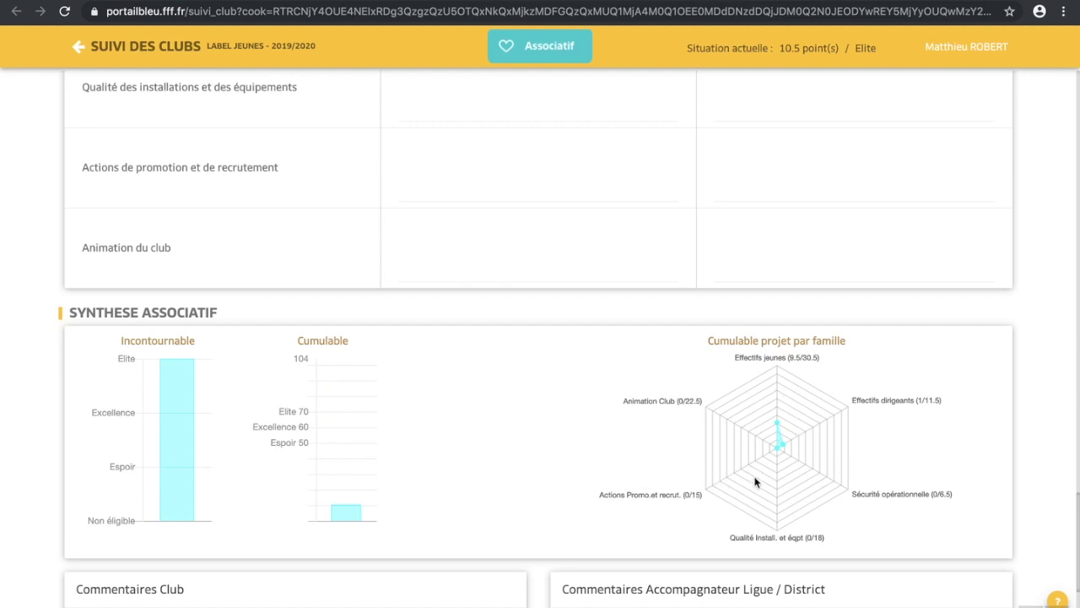
scroll(757, 490, "down", 2)
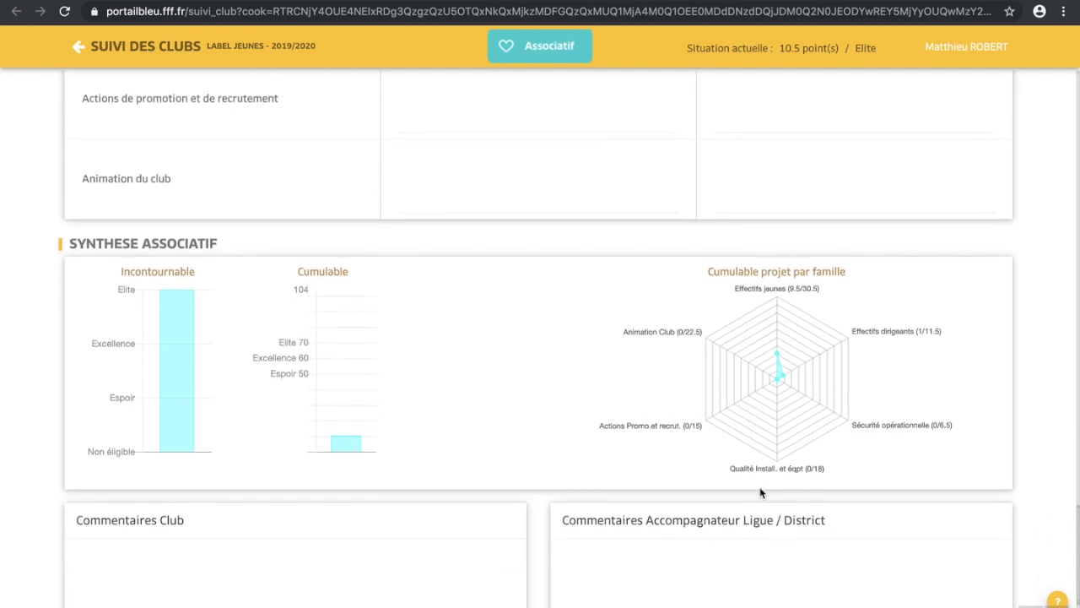
scroll(760, 492, "down", 2)
scroll(762, 490, "up", 6)
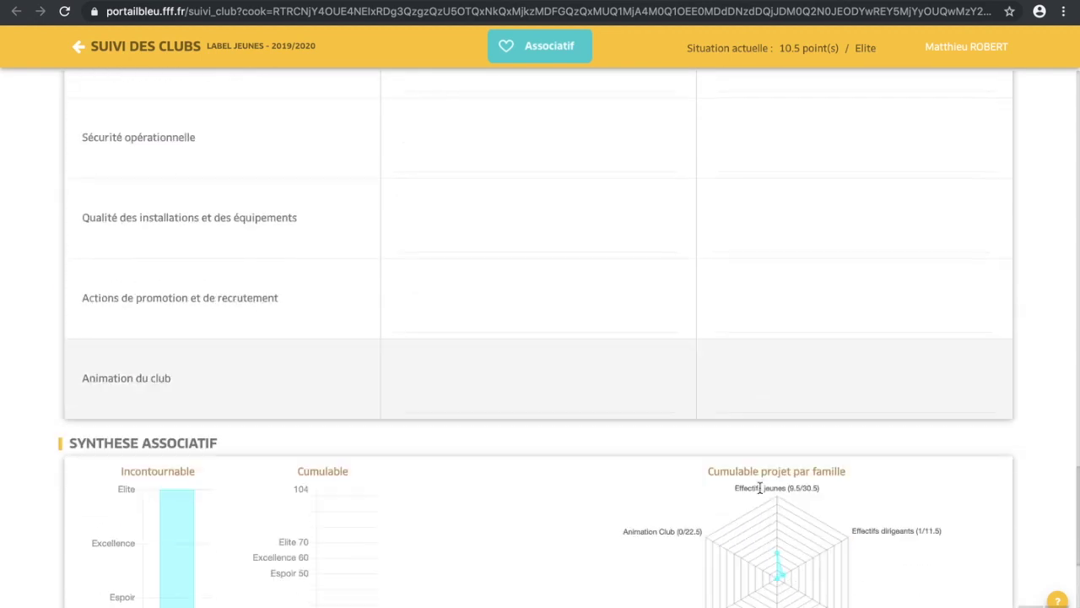
scroll(762, 488, "down", 7)
left_click(281, 502)
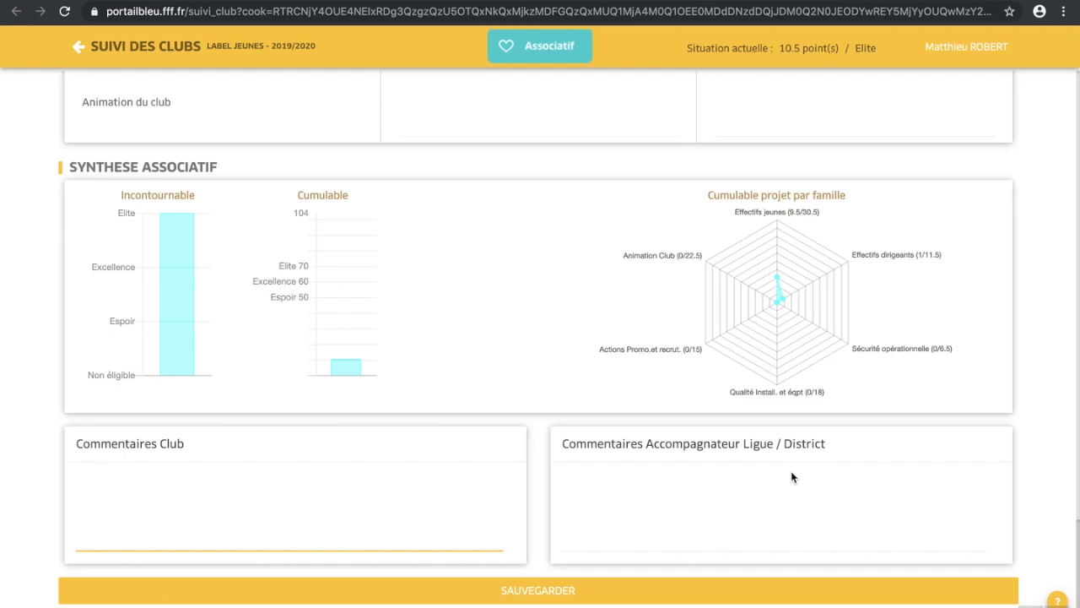
Open the action plan and attachment dialog for criterion PA401 on the percentage of U6-U11 licence holders.
scroll(792, 477, "up", 10)
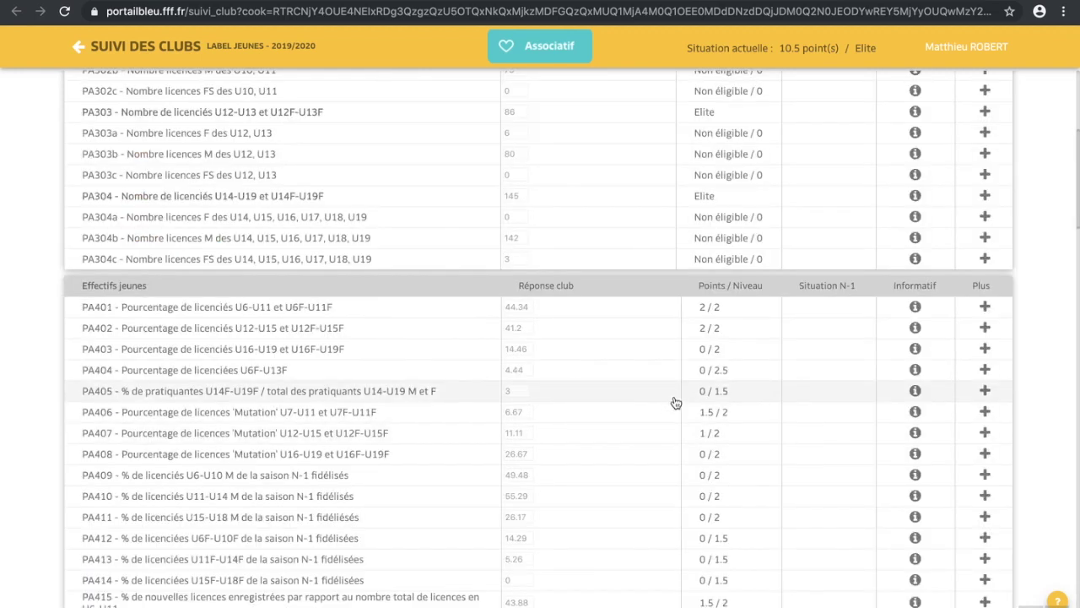
left_click(986, 311)
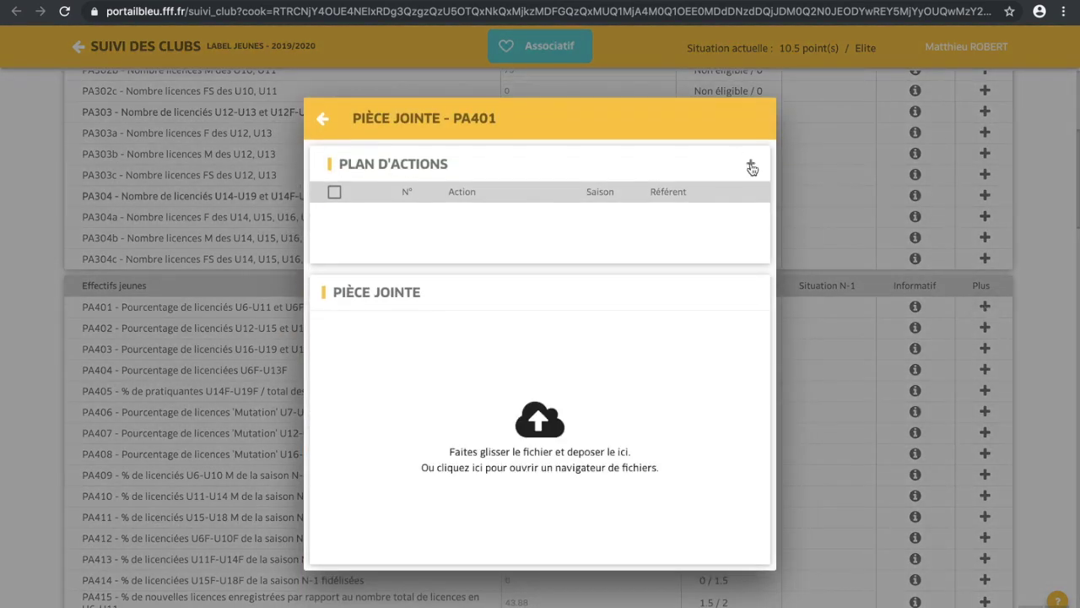
left_click(751, 167)
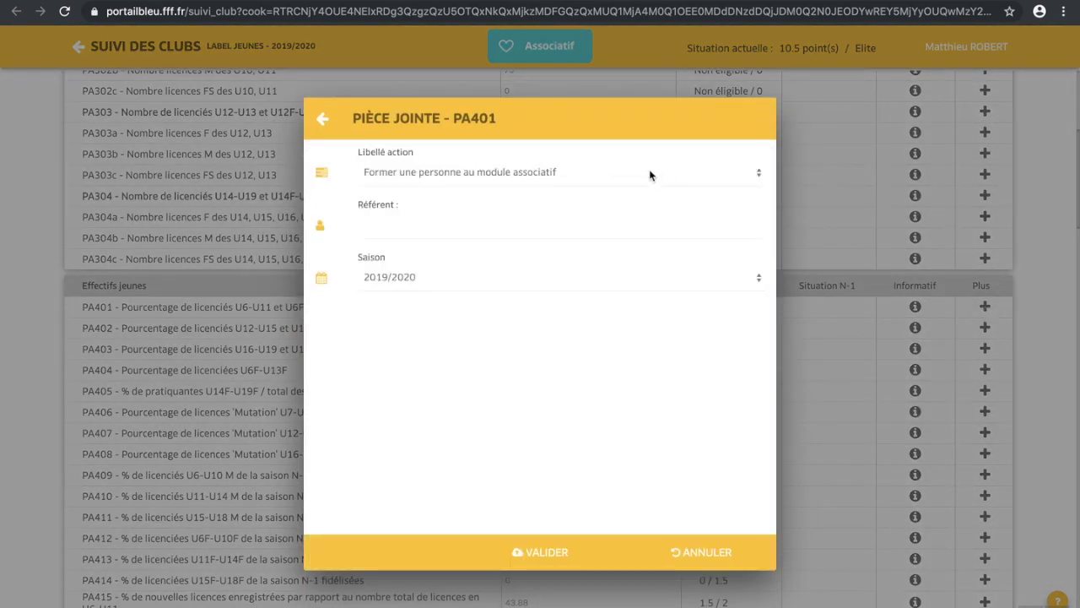
left_click(643, 175)
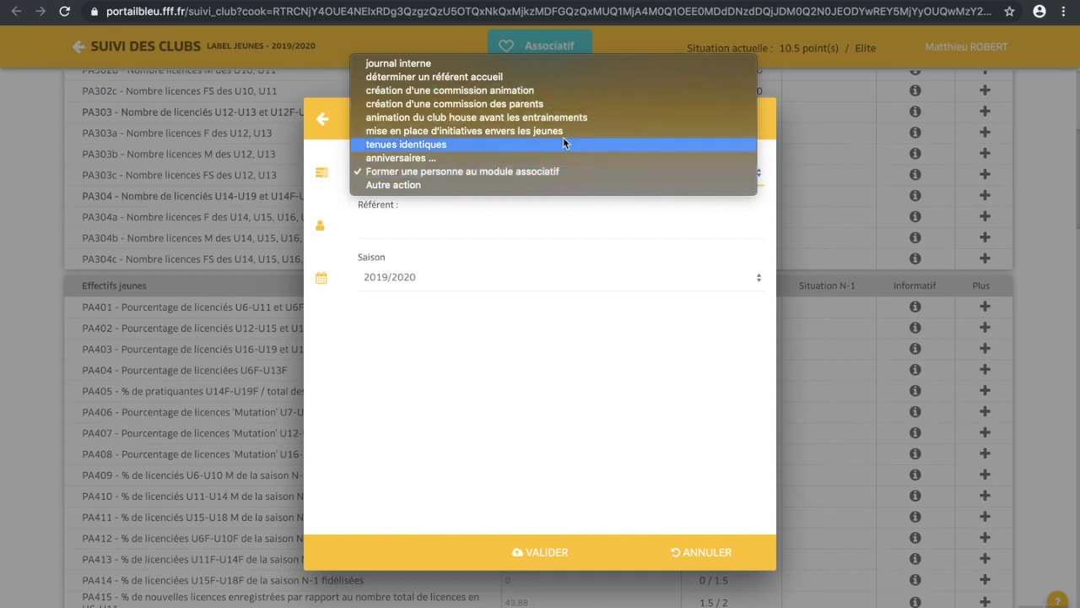
left_click(759, 178)
left_click(426, 225)
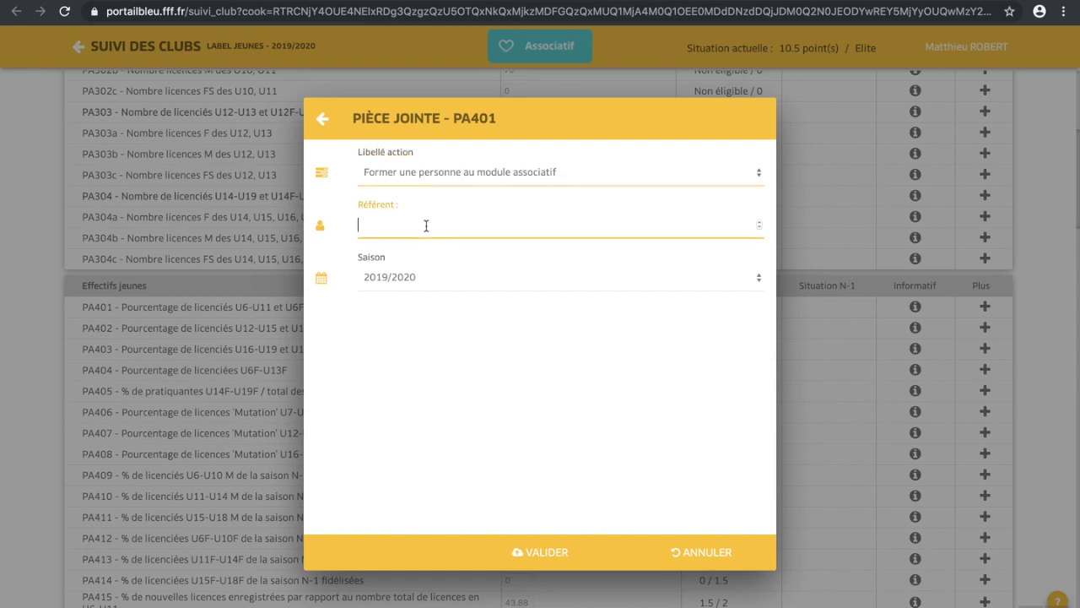
left_click(426, 279)
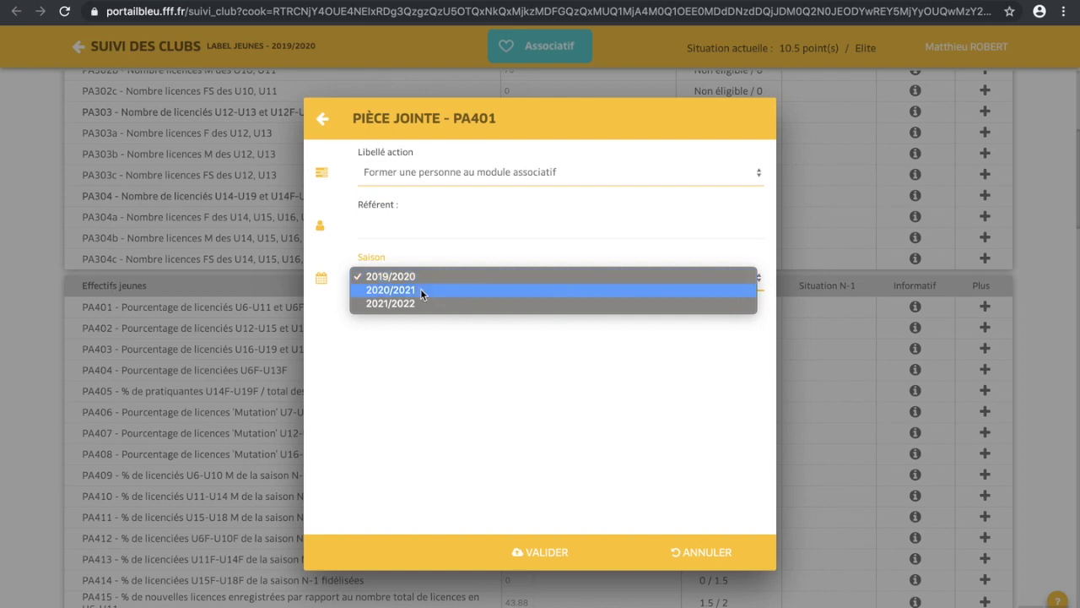
left_click(420, 289)
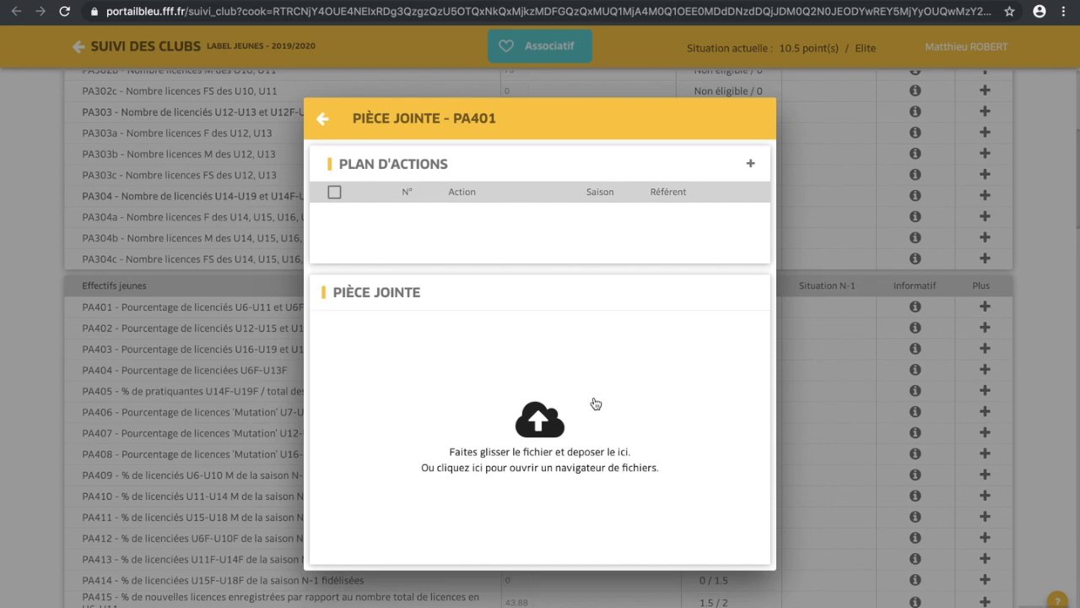
Attach the ATTIGNAT 1819 PDF from the desktop to criterion PA401, check its preview and return to the questionnaire.
left_click(545, 433)
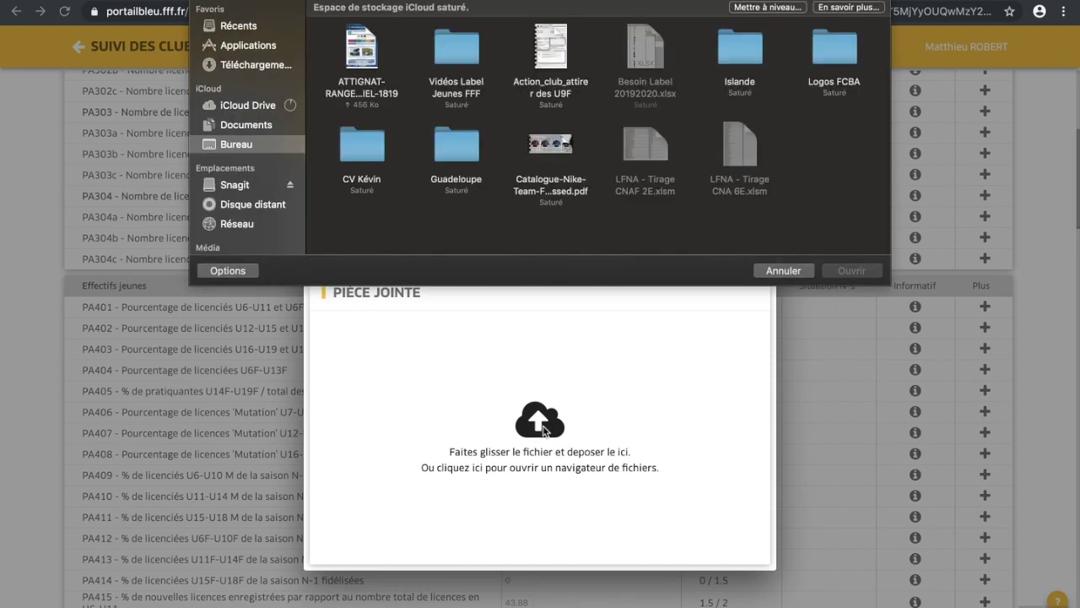
left_click(363, 42)
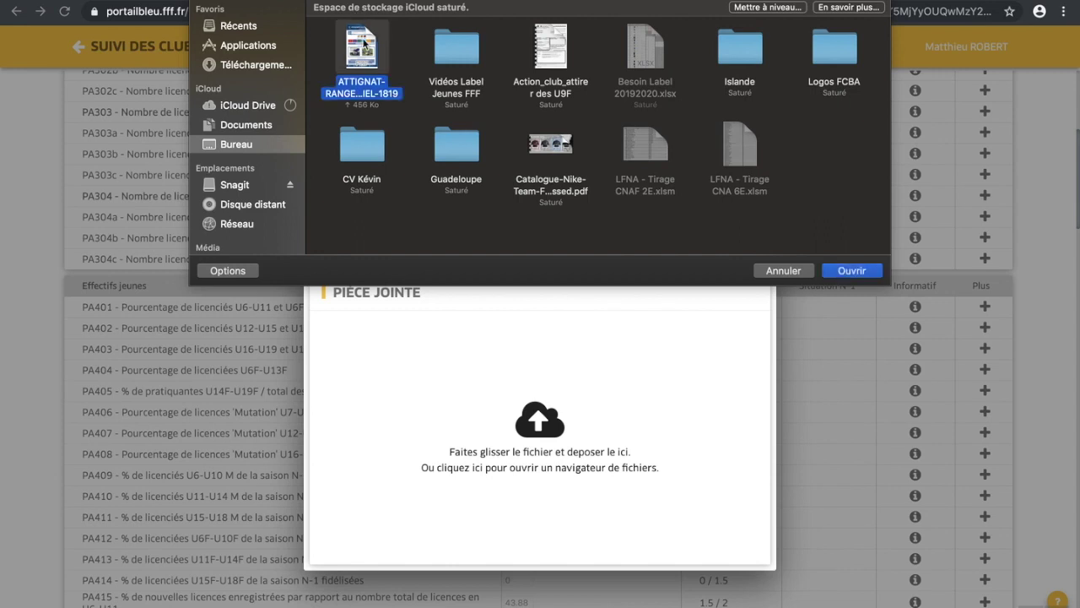
double_click(363, 38)
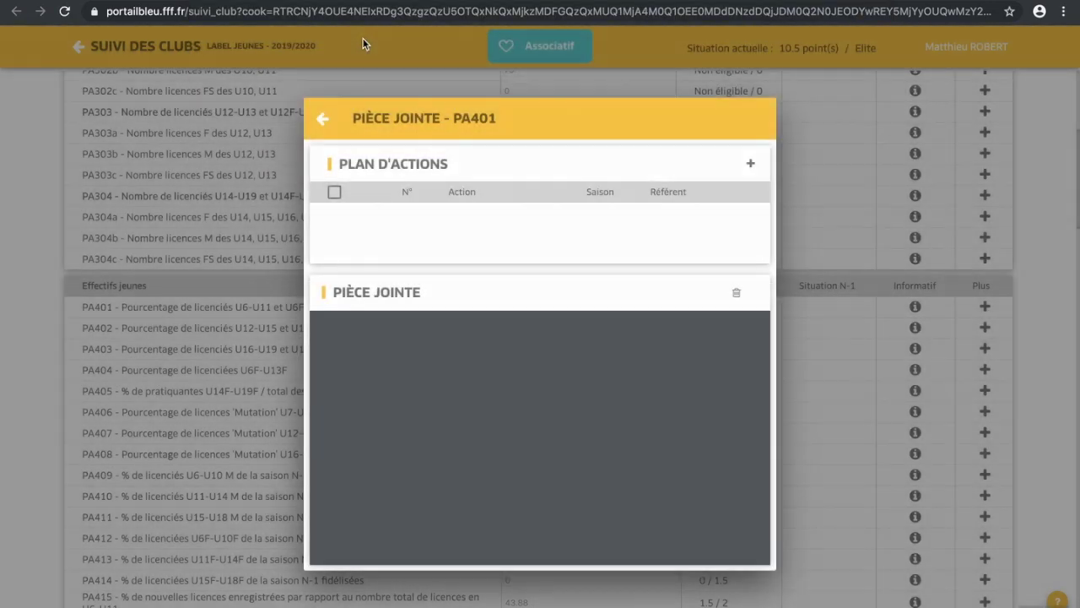
scroll(549, 358, "down", 1)
scroll(549, 358, "down", 3)
scroll(549, 355, "up", 5)
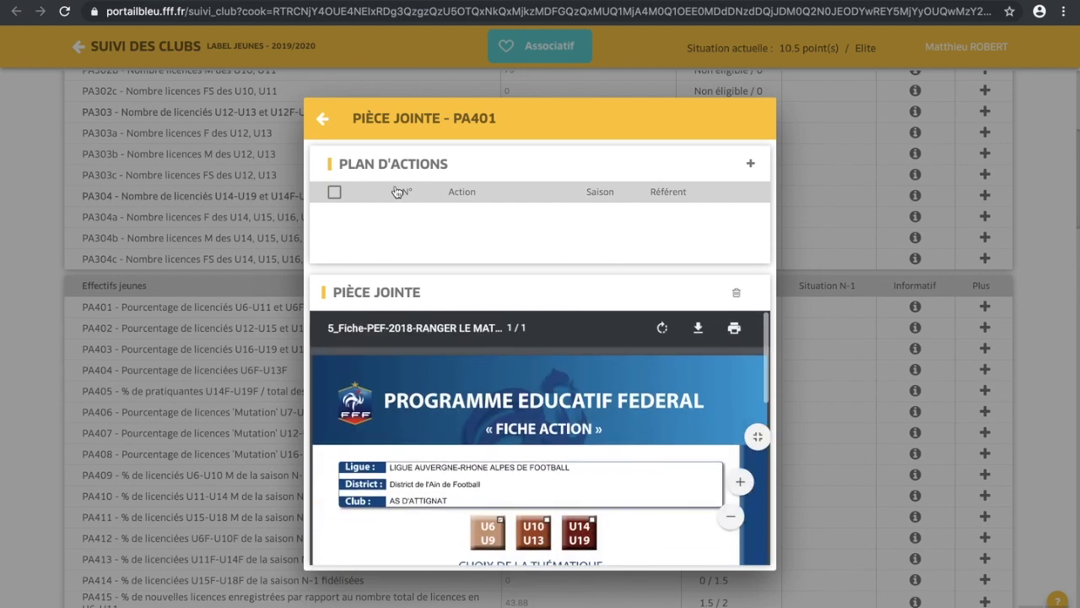
left_click(322, 119)
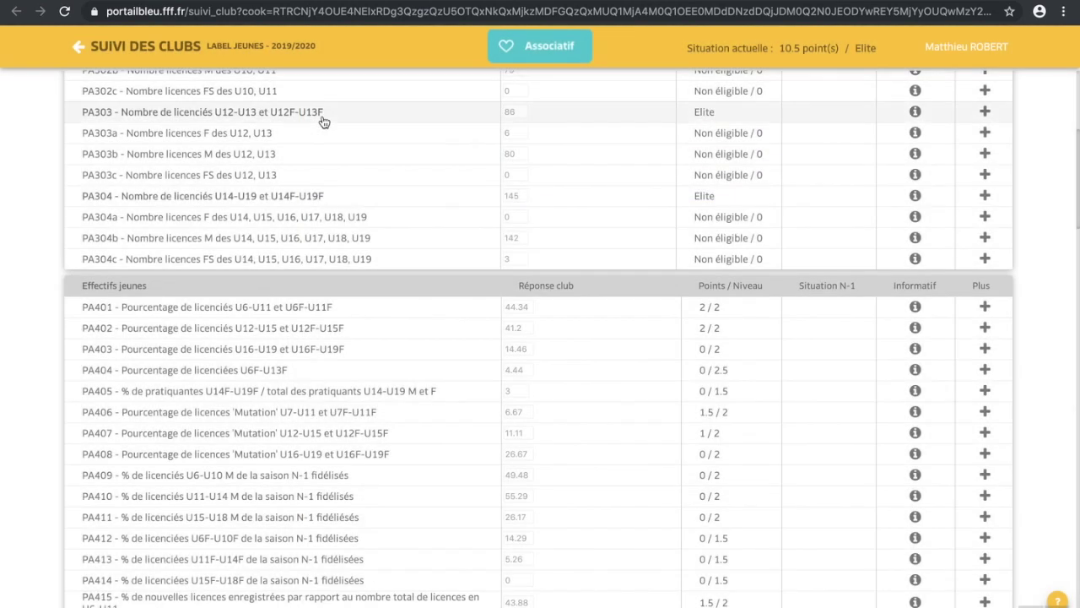
Leave the Associatif questionnaire and open the Sportif domain.
scroll(622, 379, "down", 10)
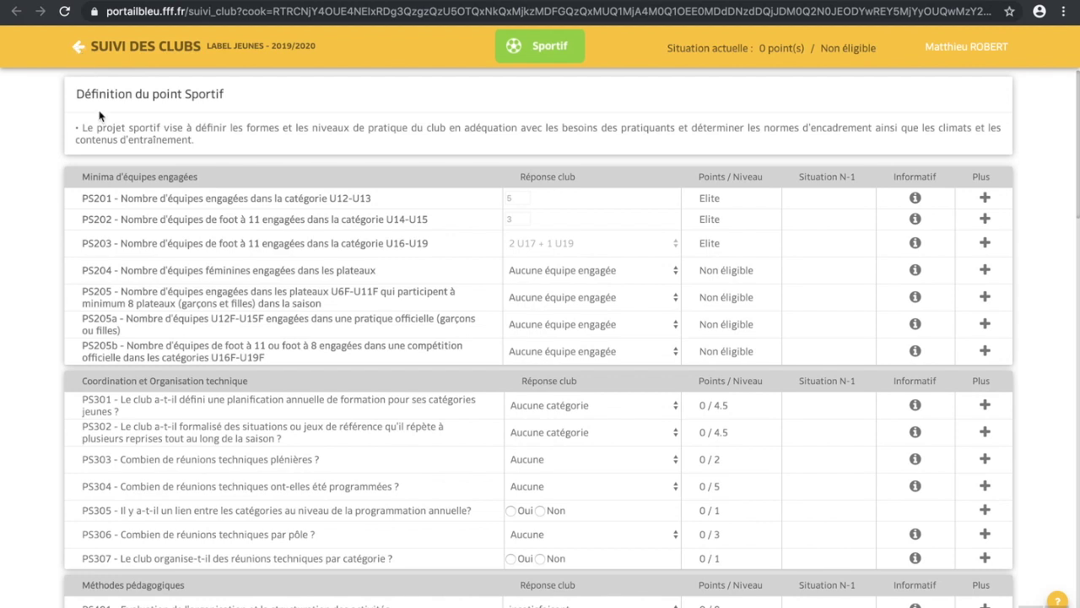
Return to the club's label overview, go to the action plan section and switch to its extraction in Microsoft Excel.
left_click(81, 52)
left_click(80, 53)
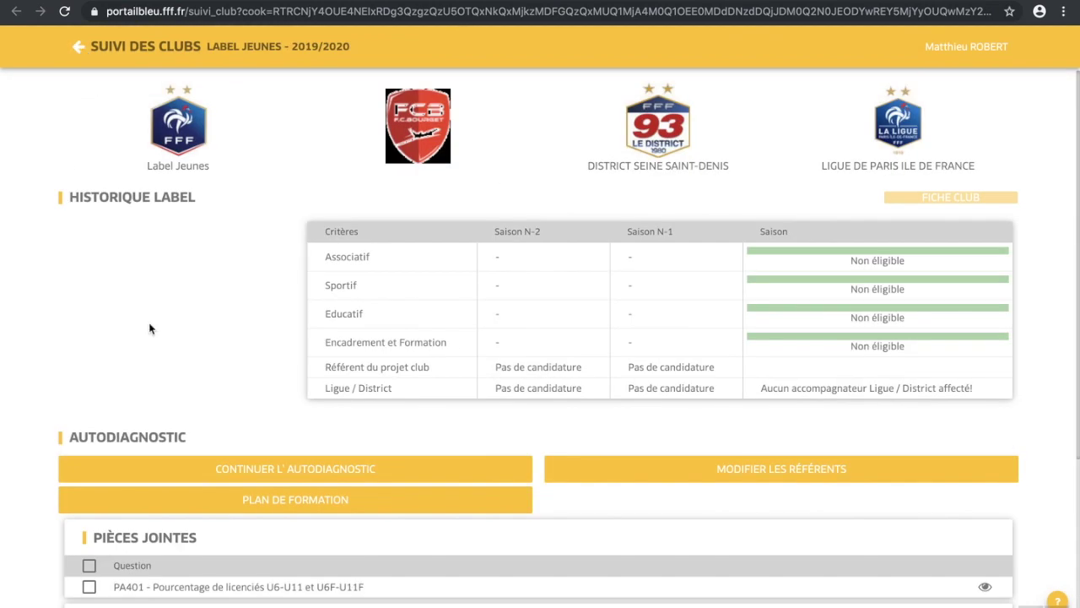
scroll(150, 328, "down", 3)
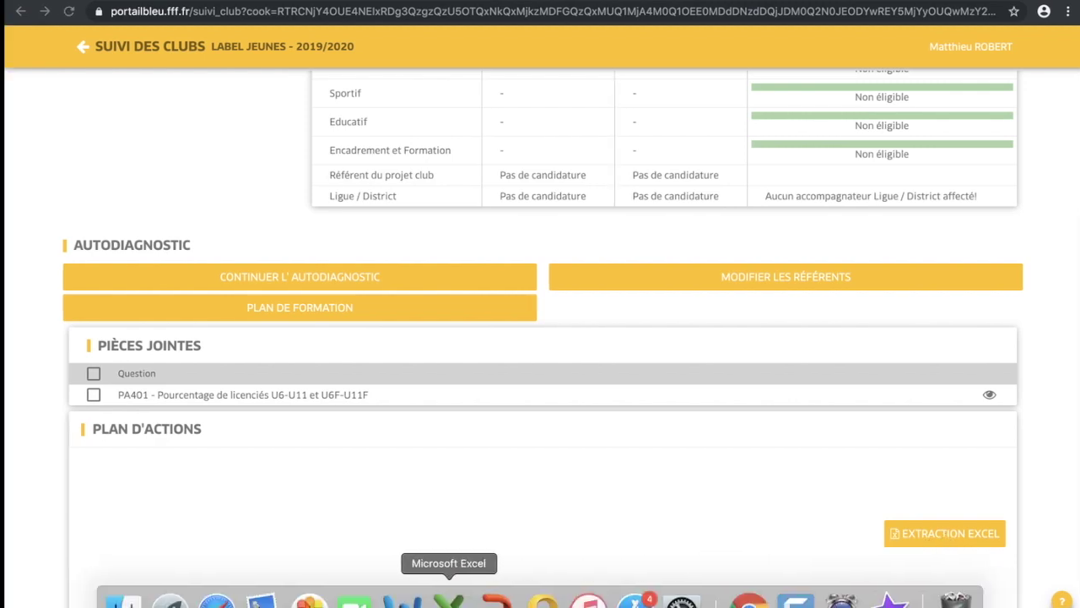
left_click(448, 597)
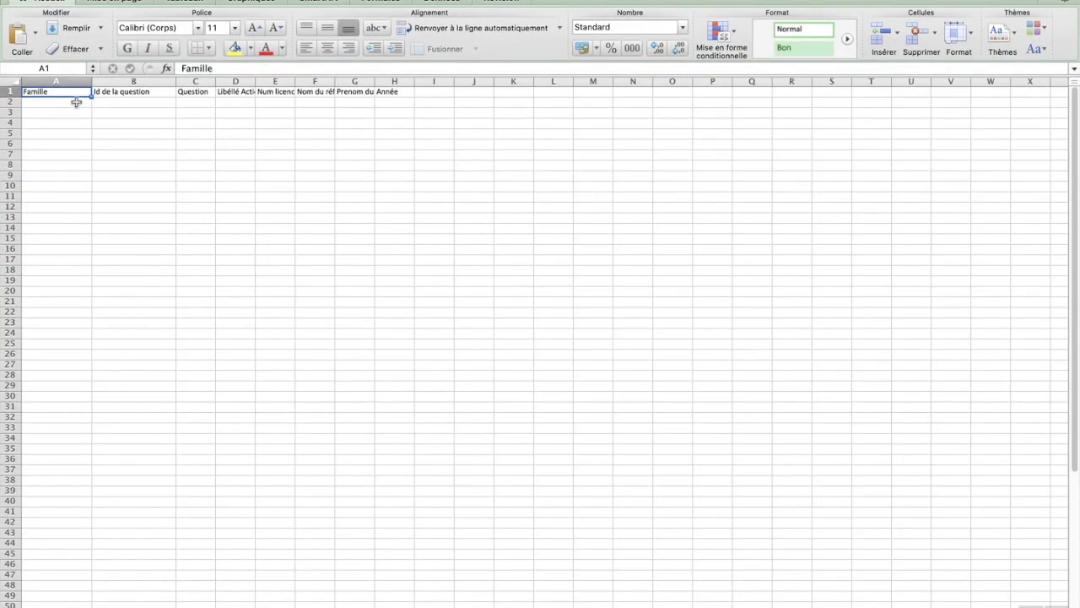
Fit the widths of columns D to H, from Libéllé Action to Année, to their header text.
double_click(255, 83)
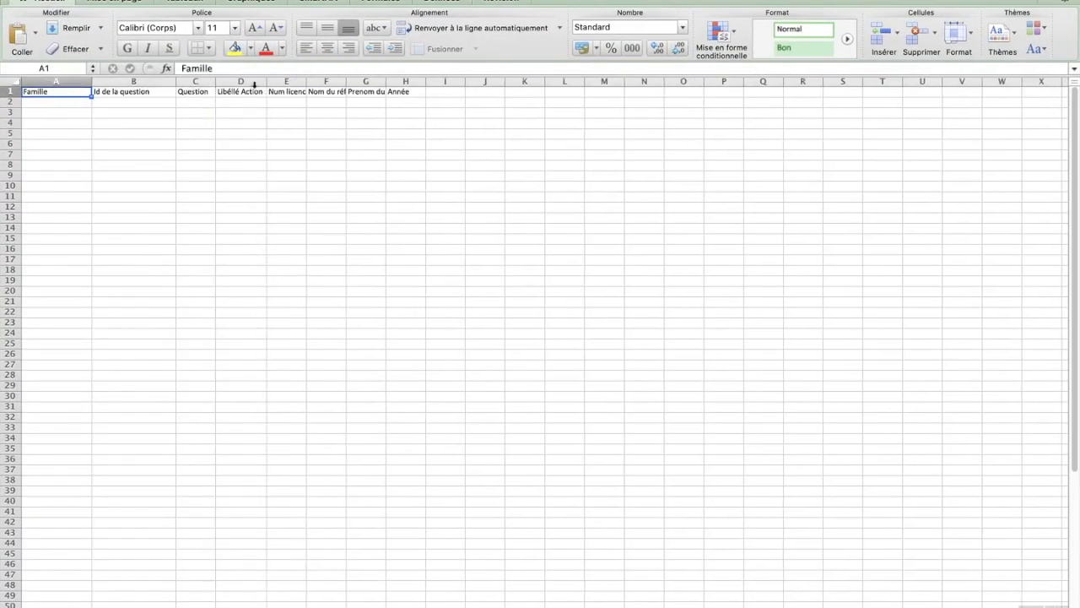
double_click(304, 83)
double_click(393, 83)
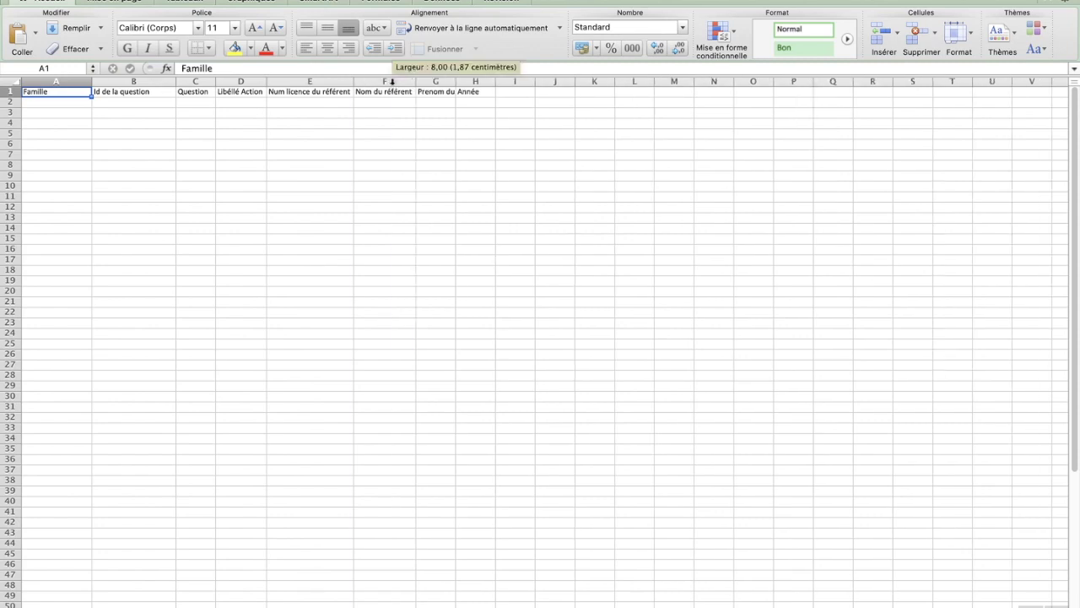
double_click(456, 83)
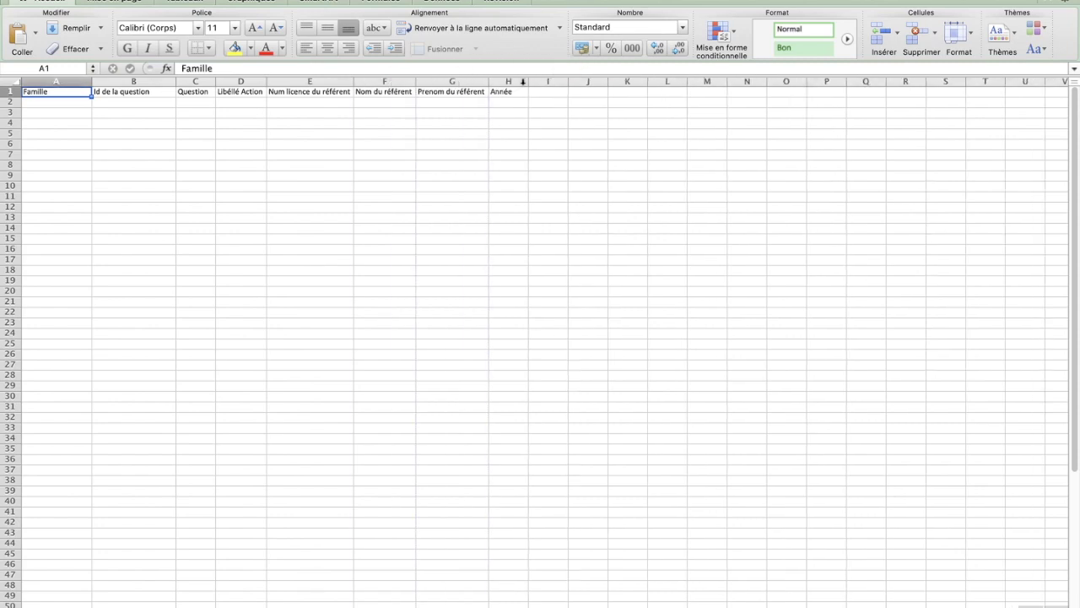
double_click(525, 82)
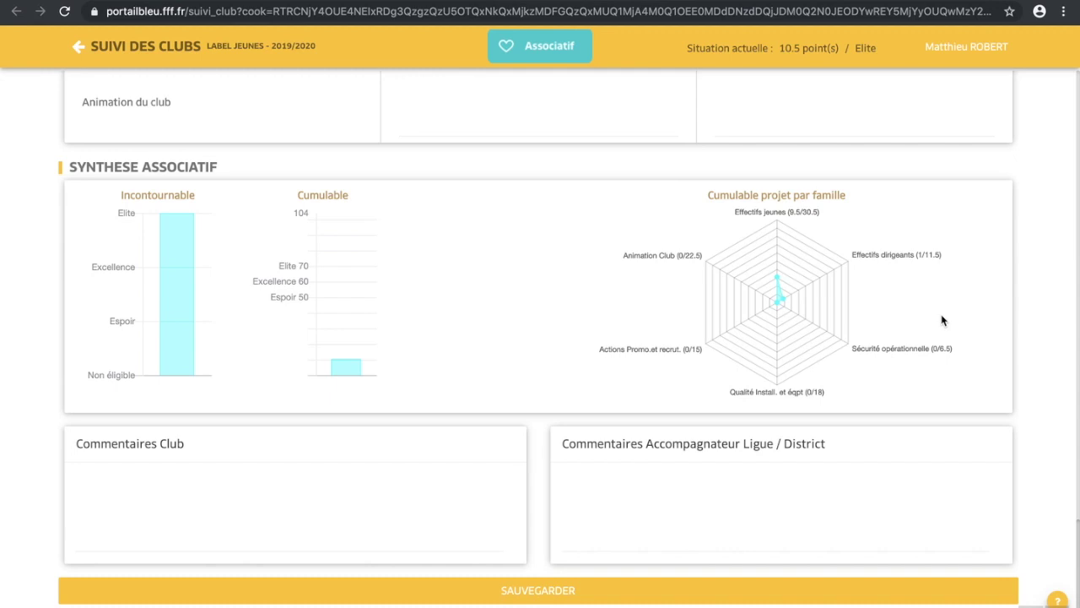
Review the Associatif questionnaire in the browser, leave it without saving and open the Sportif domain.
scroll(941, 314, "up", 20)
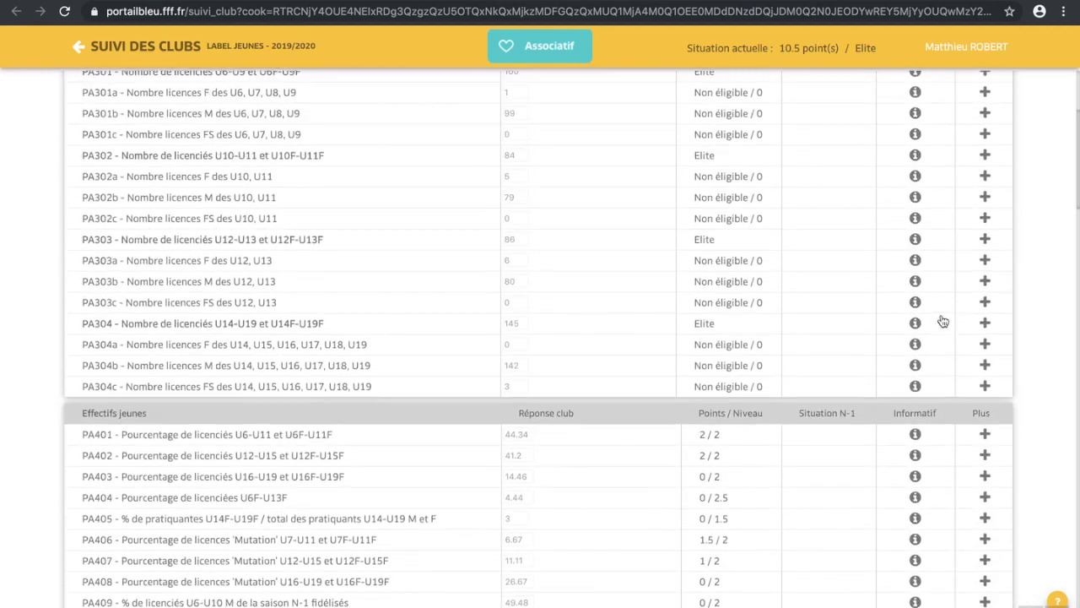
scroll(943, 320, "down", 15)
scroll(943, 321, "down", 20)
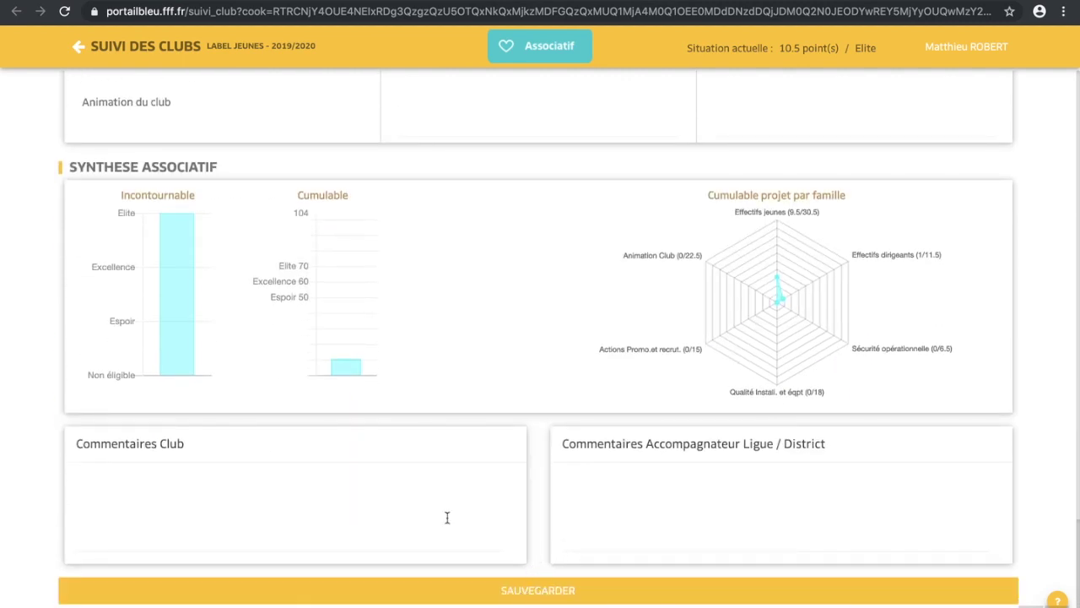
left_click(78, 46)
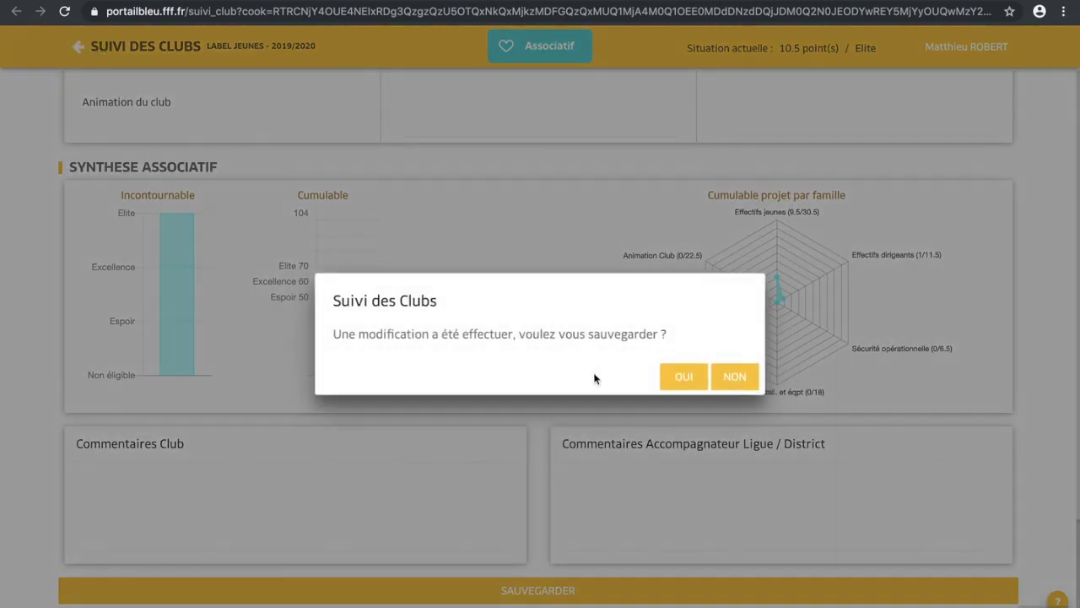
left_click(732, 377)
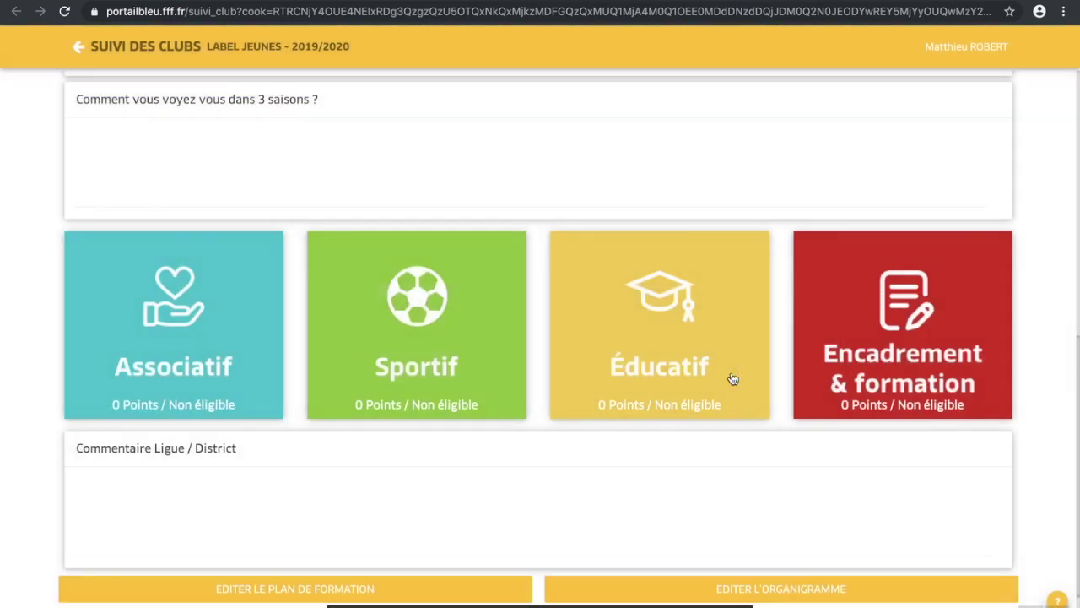
left_click(402, 338)
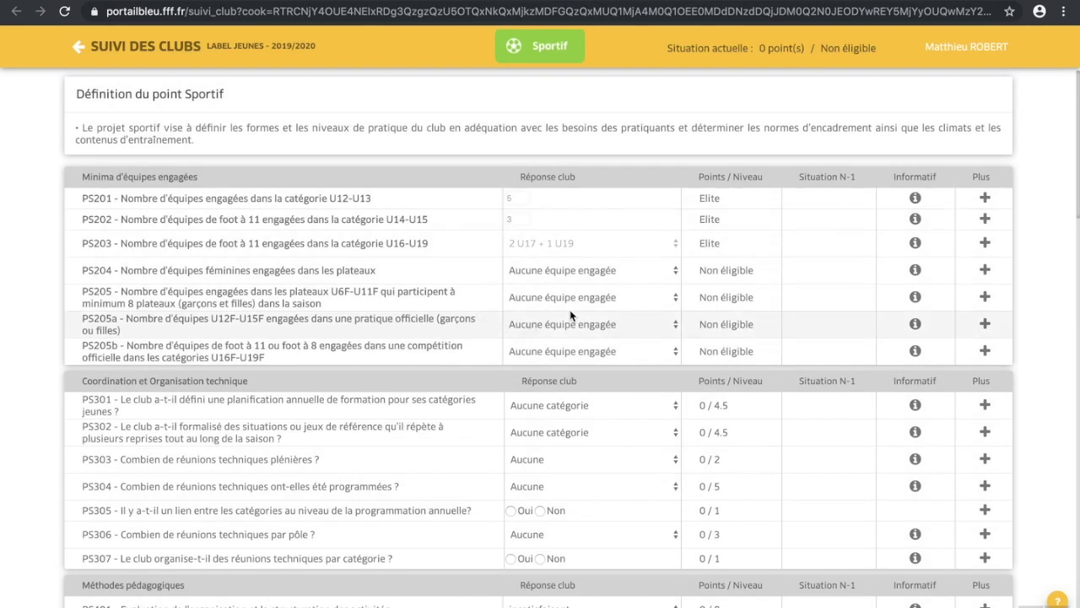
Examine the Sportif criteria families and the answer choices for PS204 on women's teams engaged in plateaux.
scroll(569, 309, "down", 2)
scroll(570, 313, "down", 2)
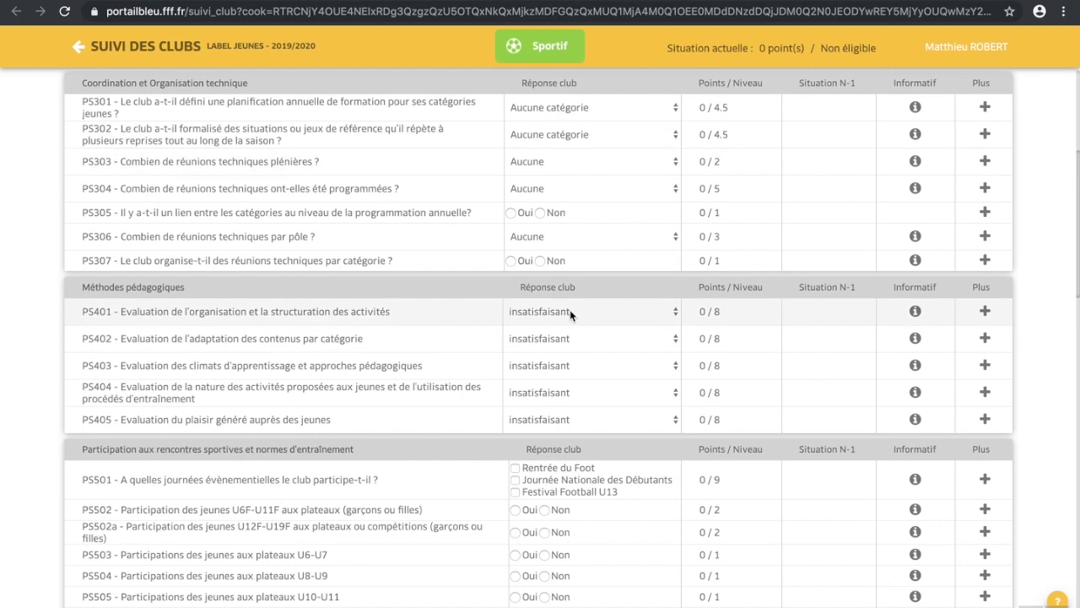
scroll(572, 313, "up", 4)
left_click(581, 269)
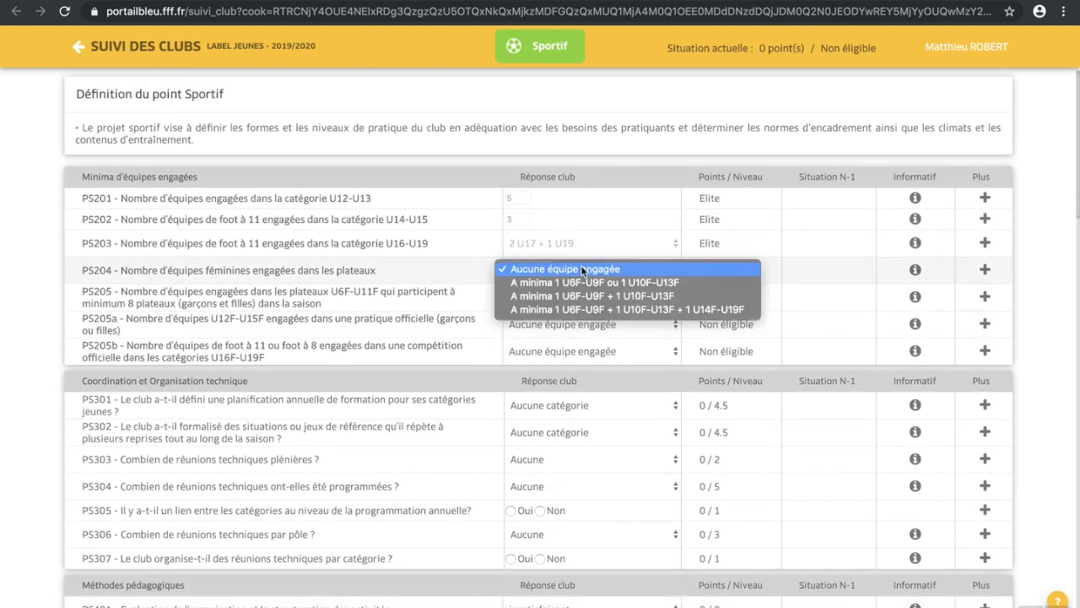
left_click(581, 268)
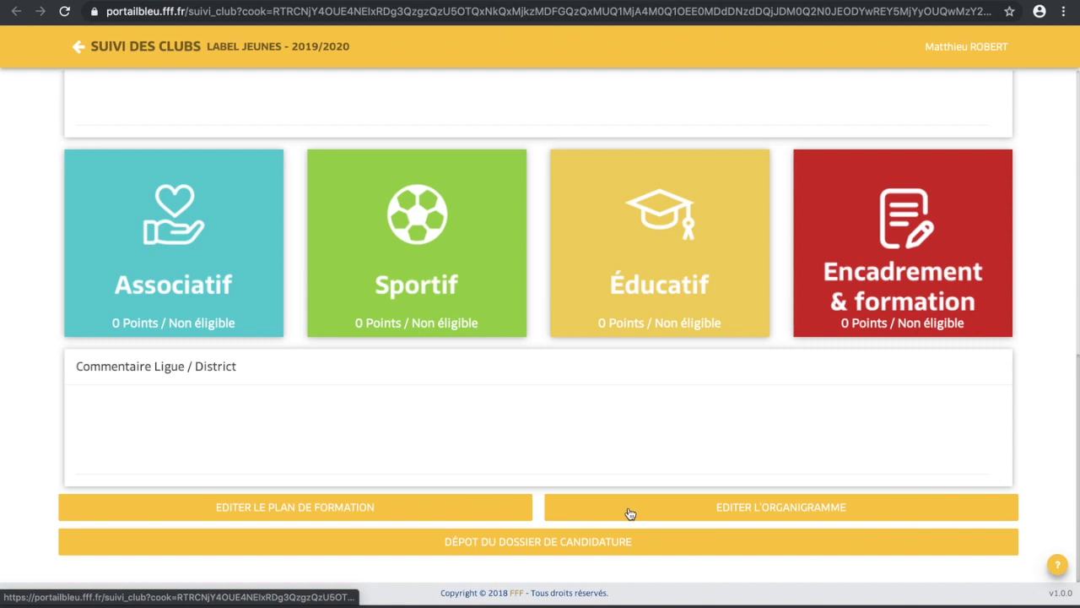
Generate the club's organigramme PDF from the autodiagnostic and look through its pages.
left_click(723, 508)
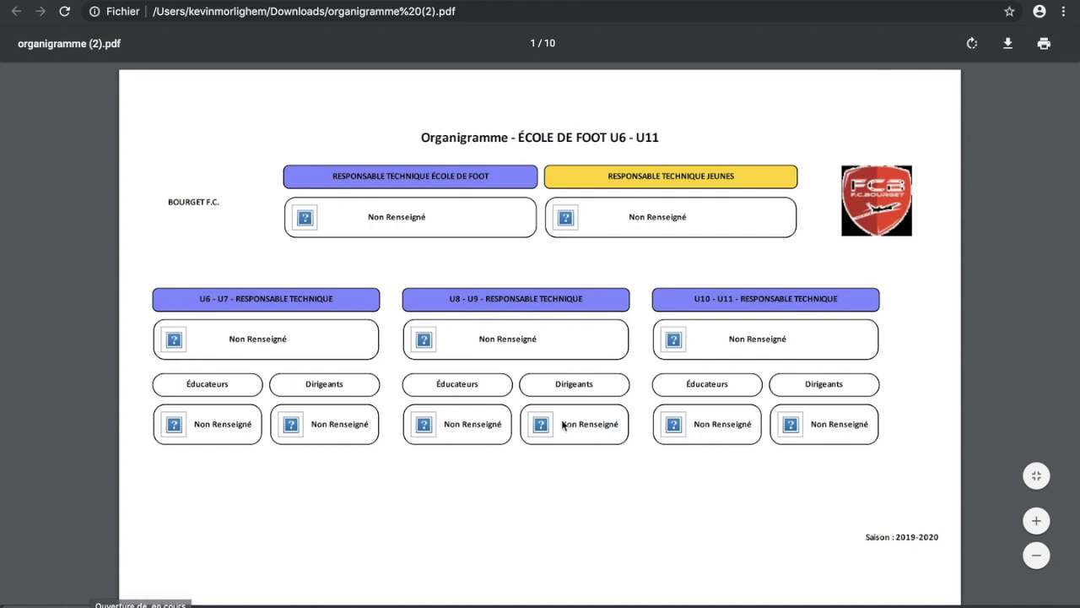
scroll(600, 412, "down", 3)
scroll(600, 413, "down", 20)
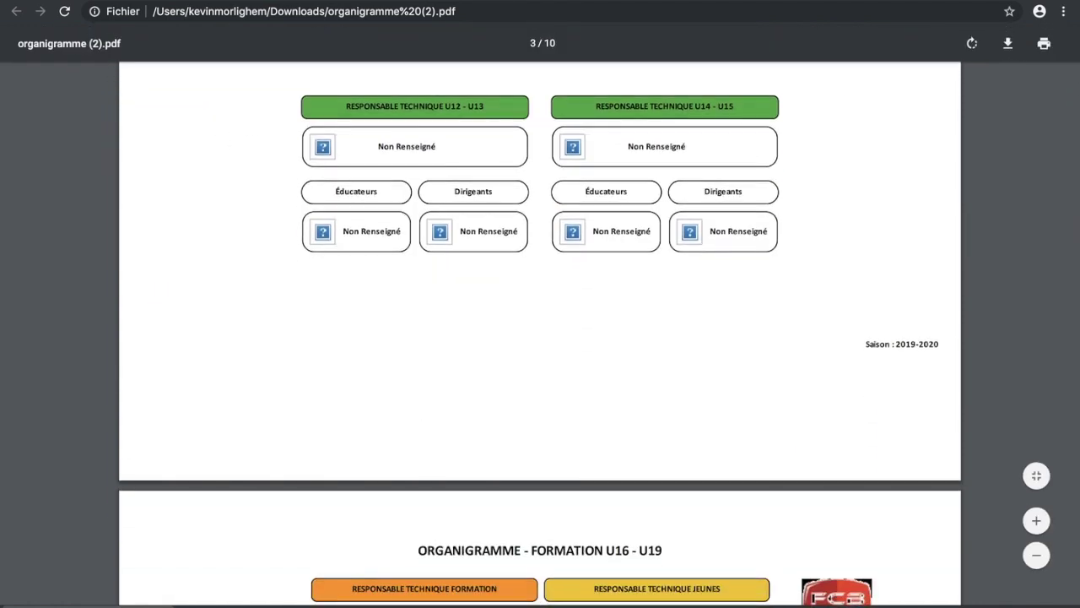
Switch to Footclubs and examine the titles available for a club member's function, from club referents to team technical roles.
left_click(118, 3)
left_click(540, 201)
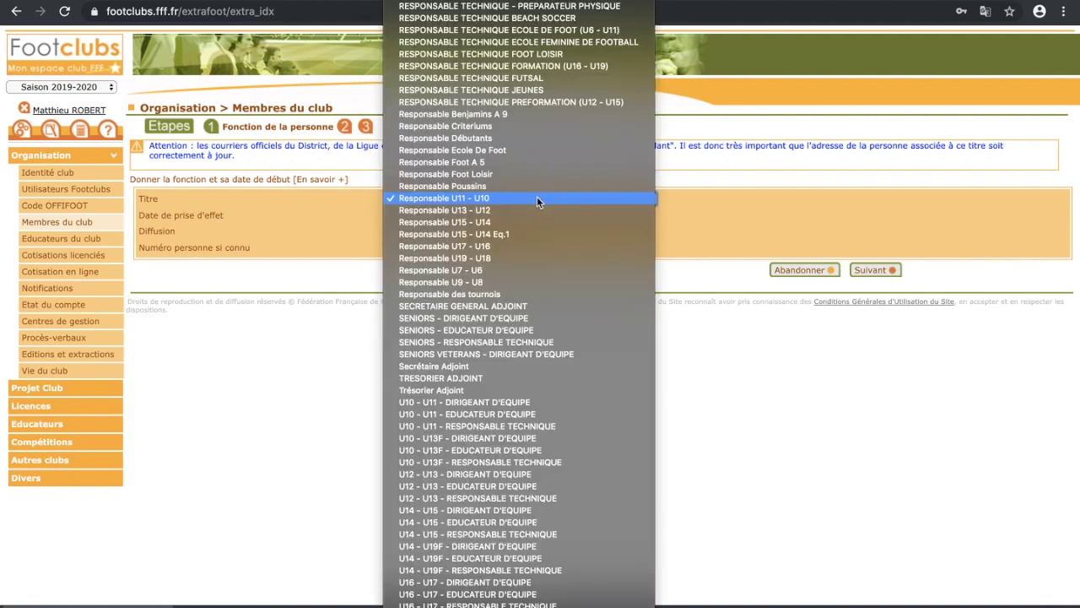
scroll(462, 15, "up", 9)
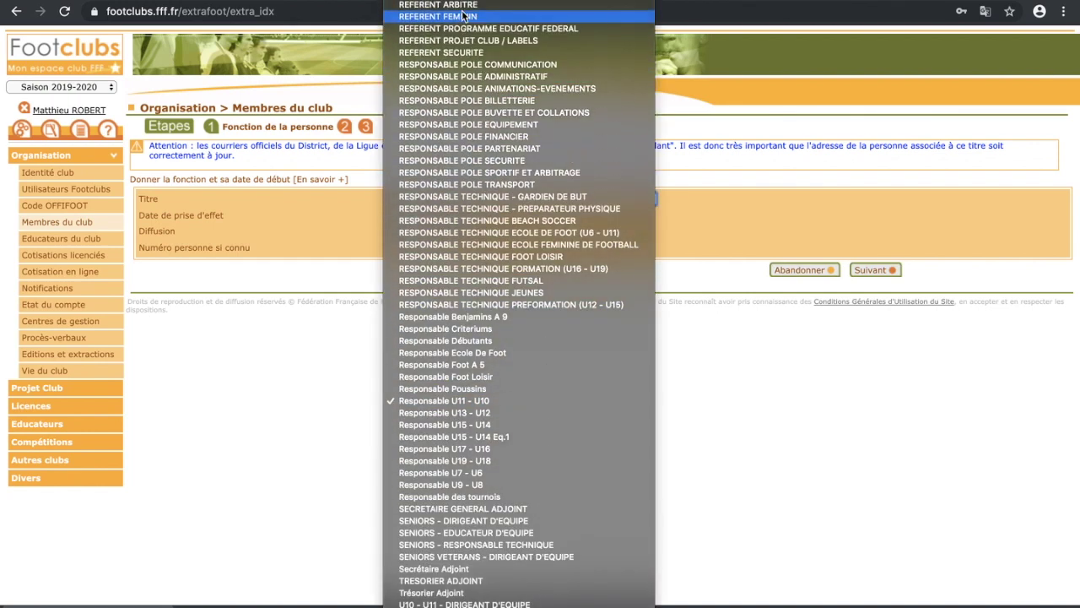
scroll(462, 15, "up", 3)
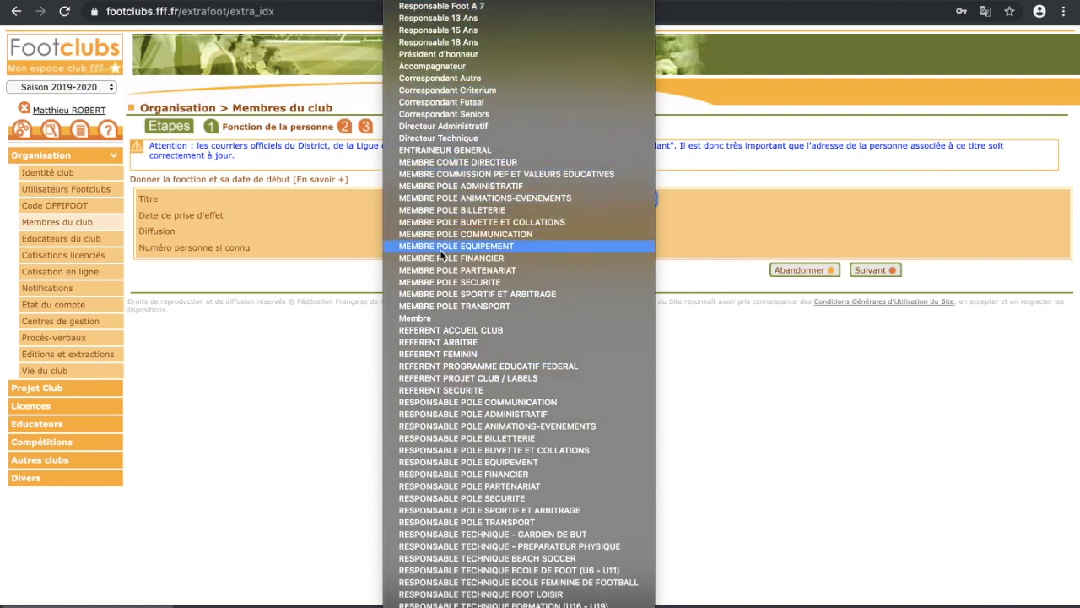
scroll(440, 249, "down", 9)
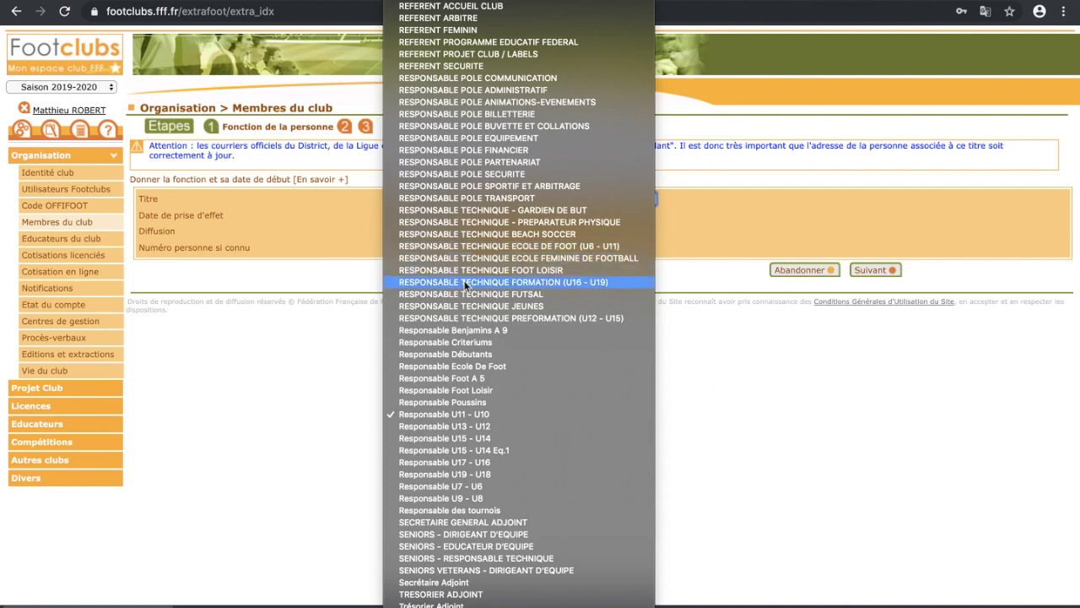
scroll(488, 282, "down", 5)
scroll(488, 282, "down", 3)
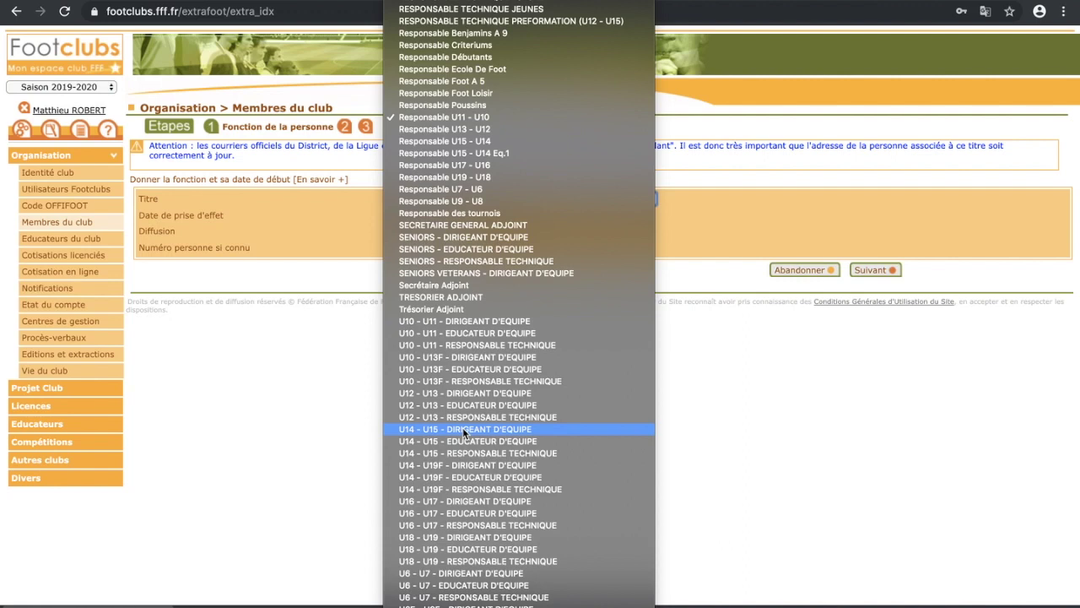
scroll(519, 304, "up", 3)
key("Escape")
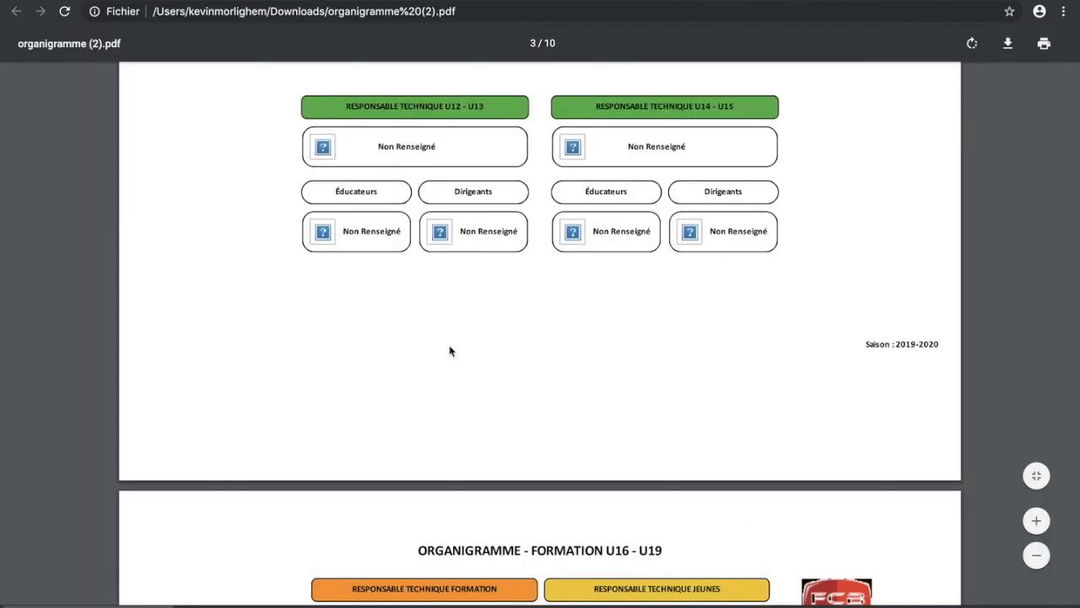
Finish viewing the organigramme, open the autodiagnostic's plan de formation and expand the entry of the Responsable Vétérans.
scroll(448, 349, "down", 15)
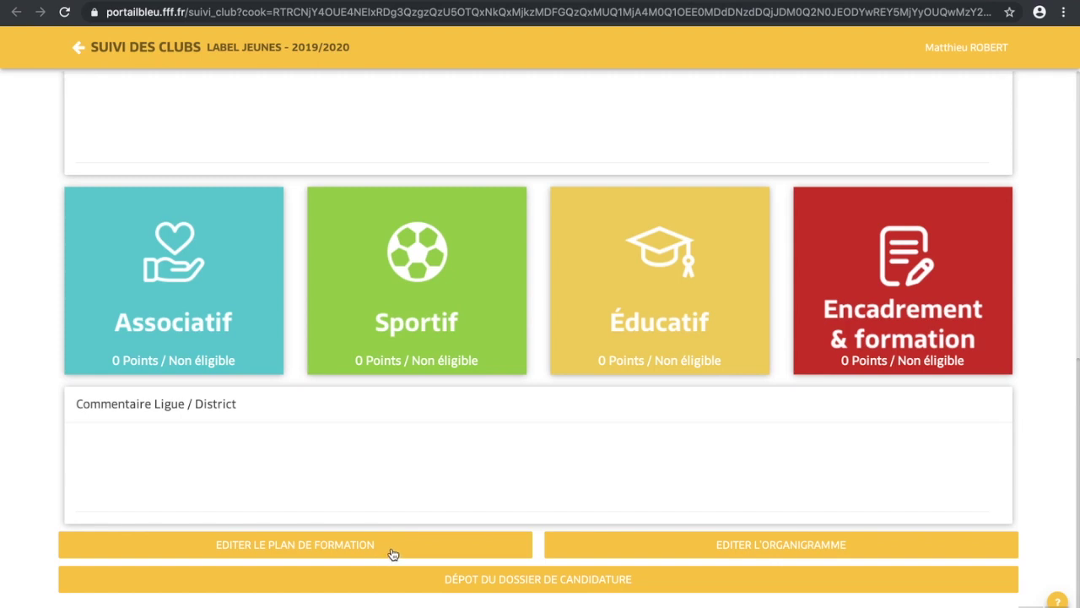
left_click(395, 553)
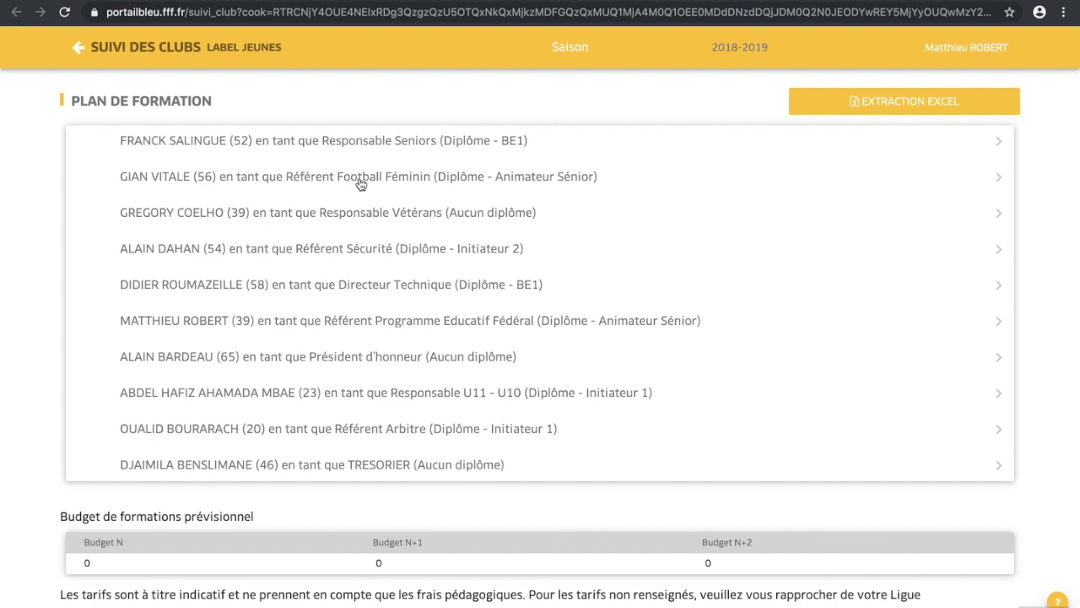
left_click(362, 218)
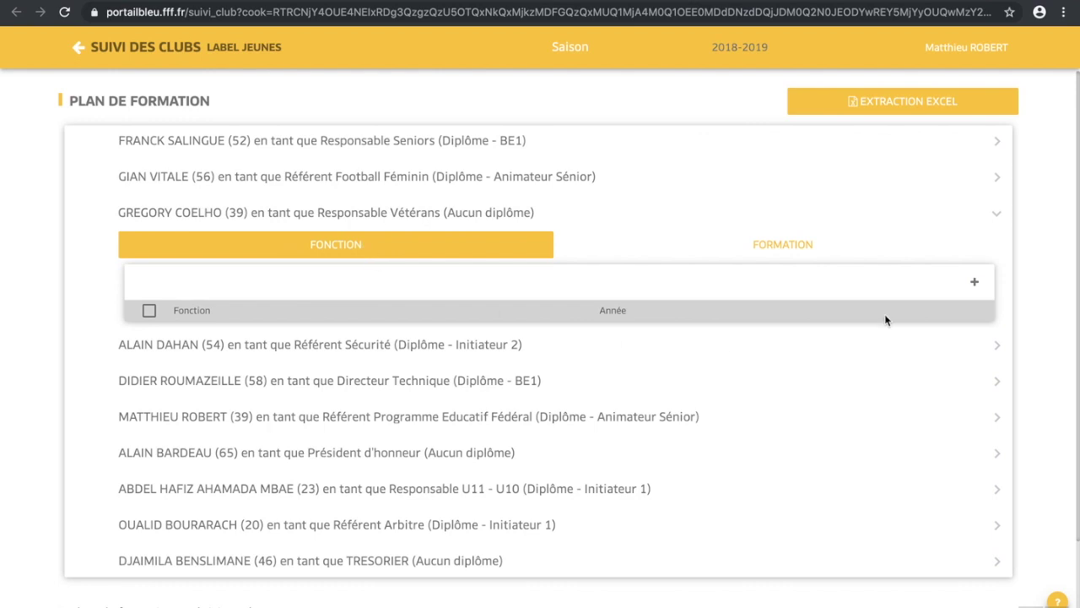
Add the function U10 - U13F - RESPONSABLE TECHNIQUE for season 2020 to the Responsable Vétérans and validate it.
left_click(974, 282)
left_click(555, 173)
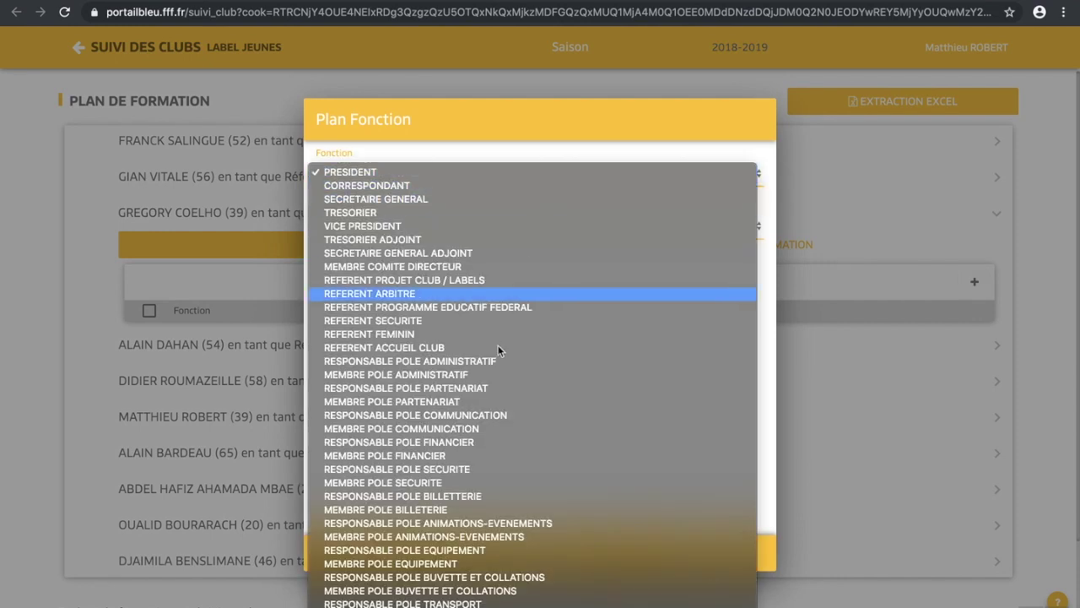
scroll(494, 379, "down", 5)
scroll(494, 380, "down", 1)
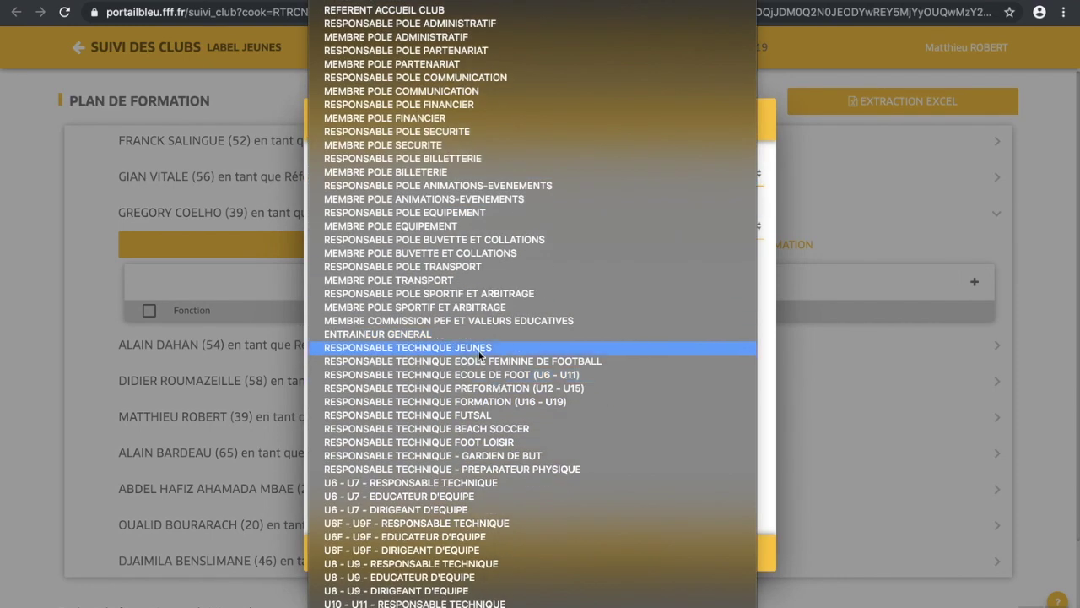
scroll(448, 388, "down", 4)
scroll(445, 380, "down", 1)
left_click(446, 379)
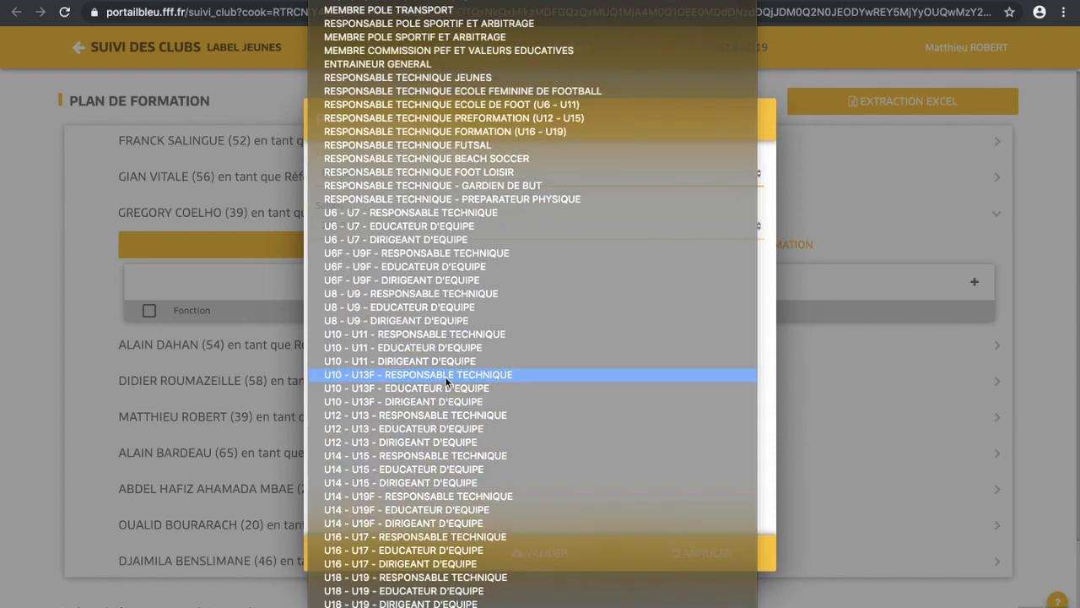
left_click(376, 233)
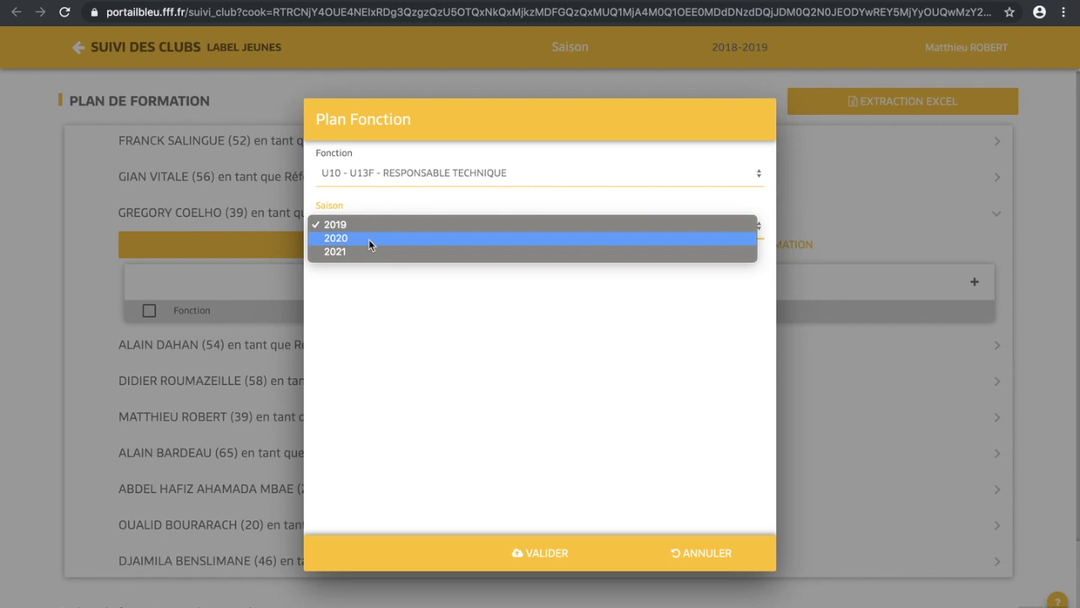
left_click(369, 239)
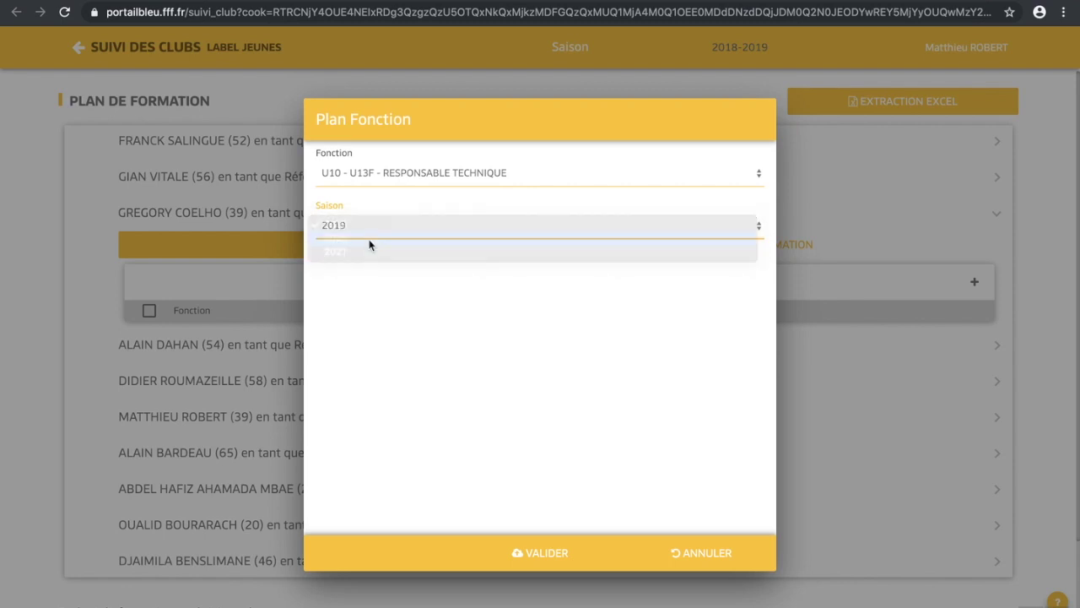
left_click(540, 547)
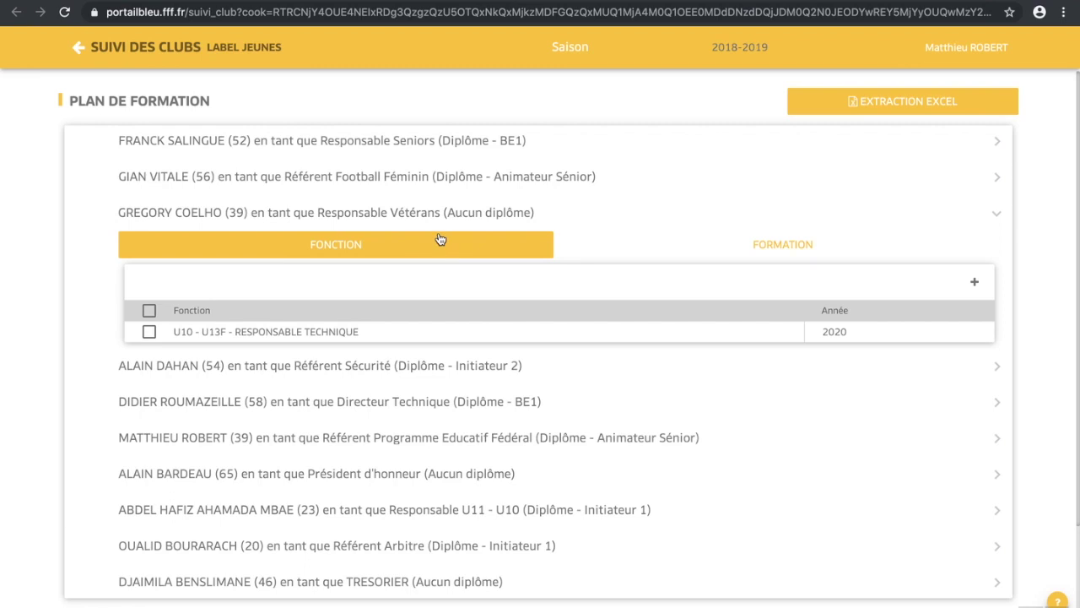
Add the formation "Gestion de club, gestion de projet module 3 : Construire et promouvoir un projet" for season 2020 to the Responsable Vétérans and validate it.
left_click(737, 247)
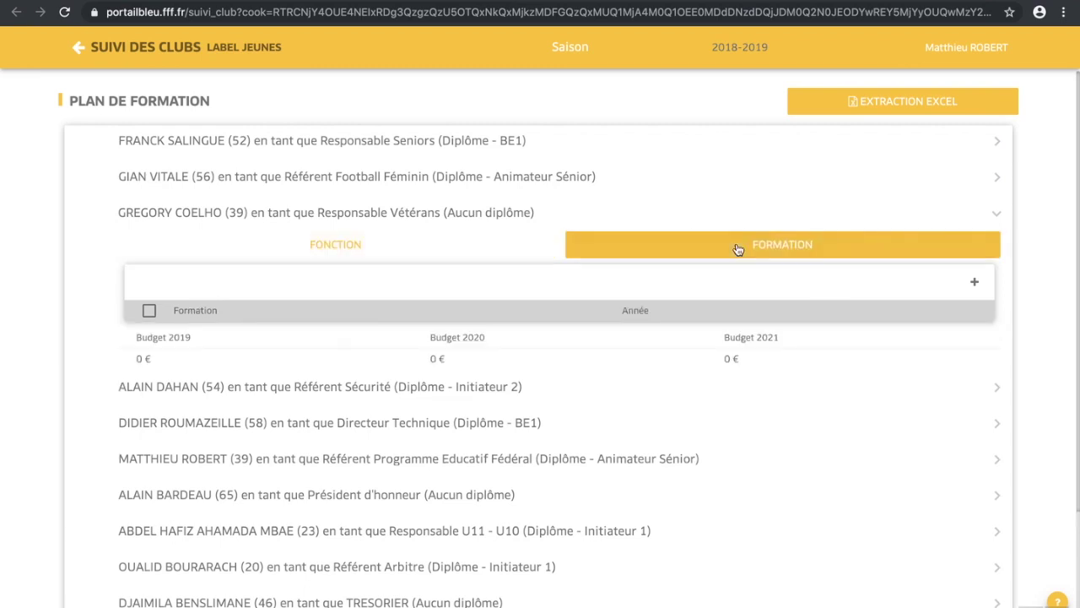
left_click(973, 282)
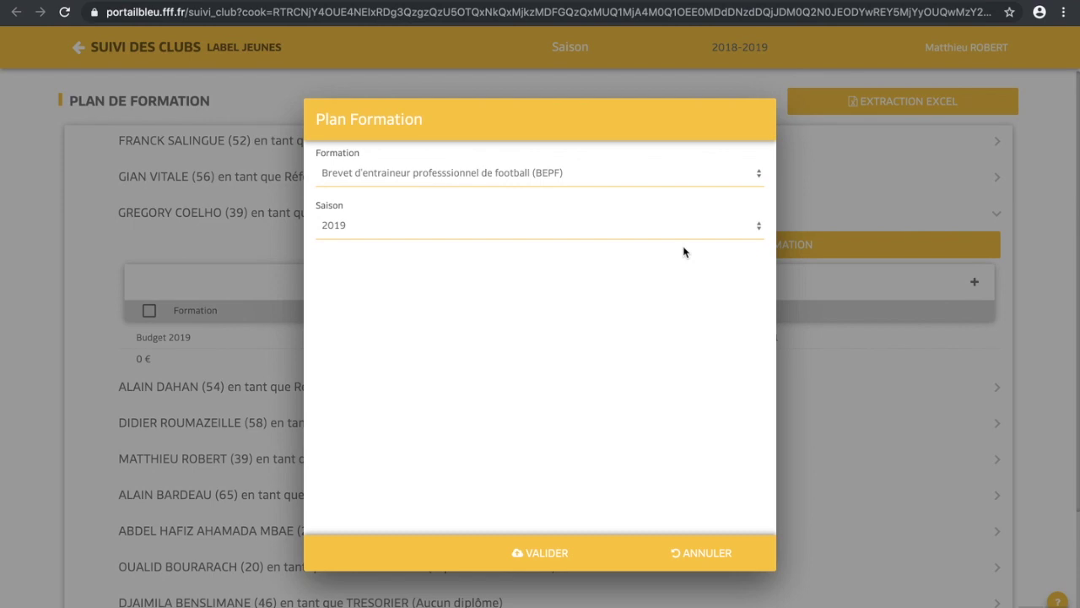
left_click(555, 173)
scroll(448, 418, "down", 5)
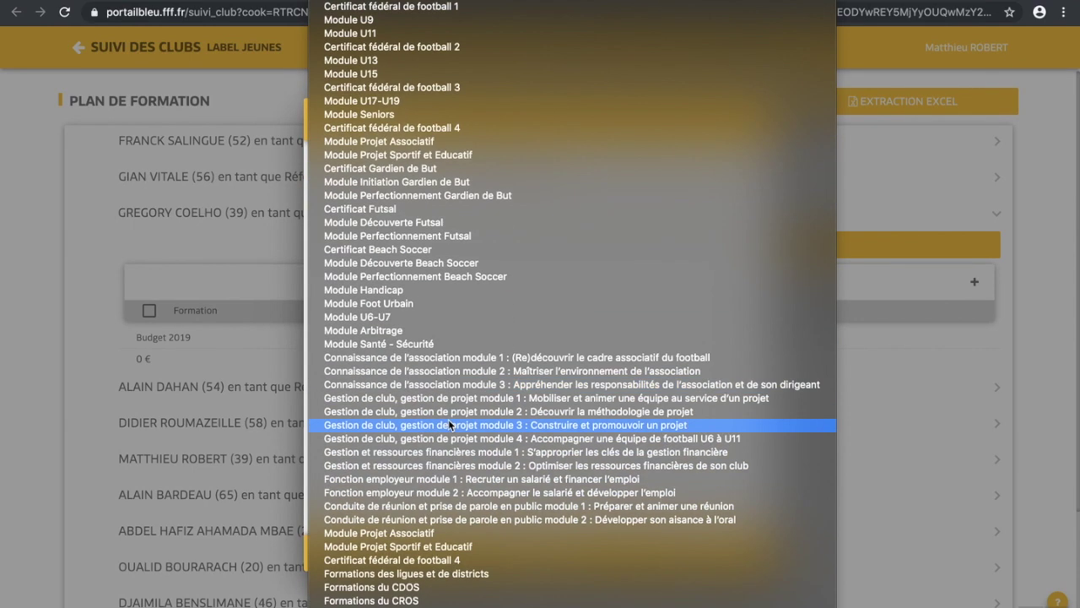
left_click(449, 424)
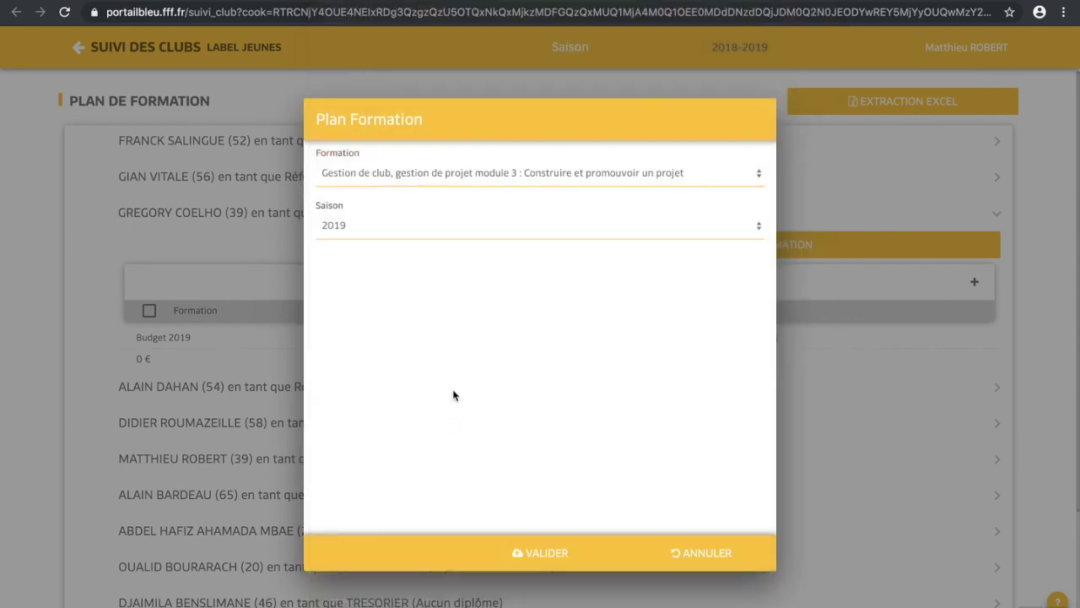
left_click(471, 225)
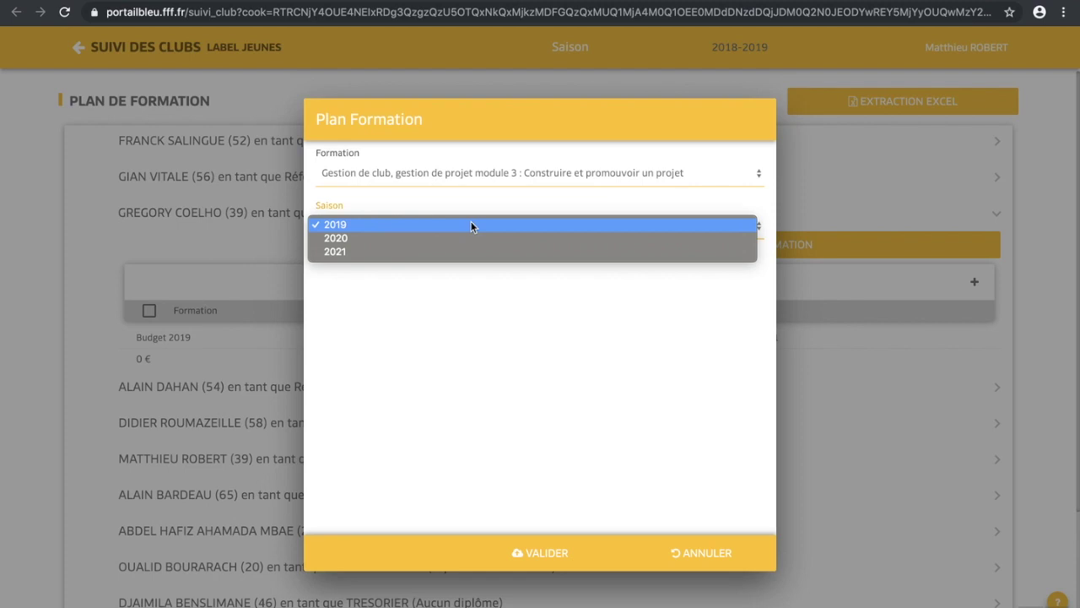
left_click(452, 238)
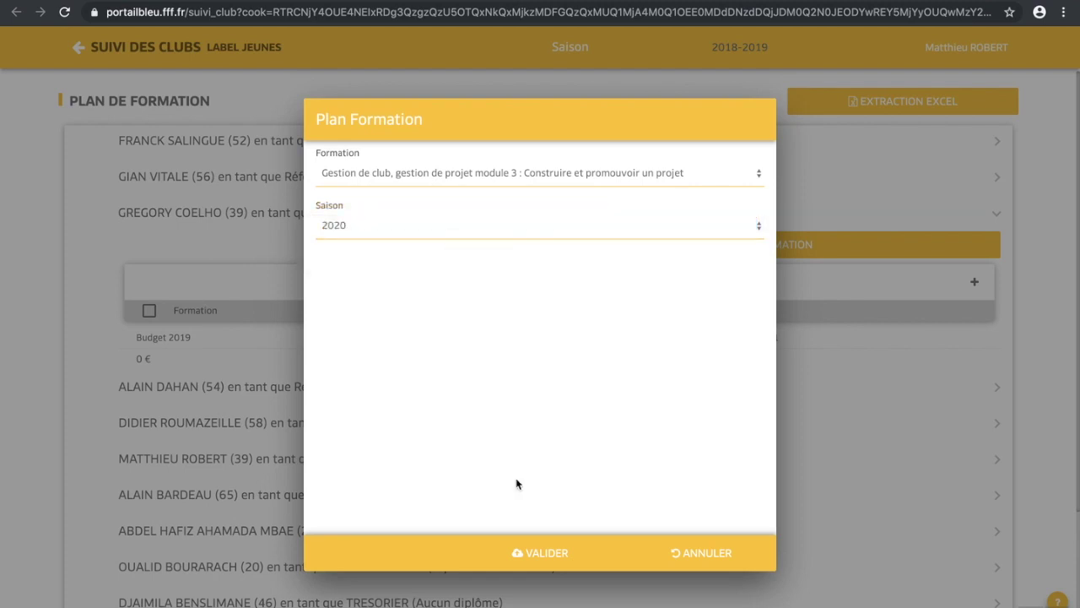
left_click(535, 561)
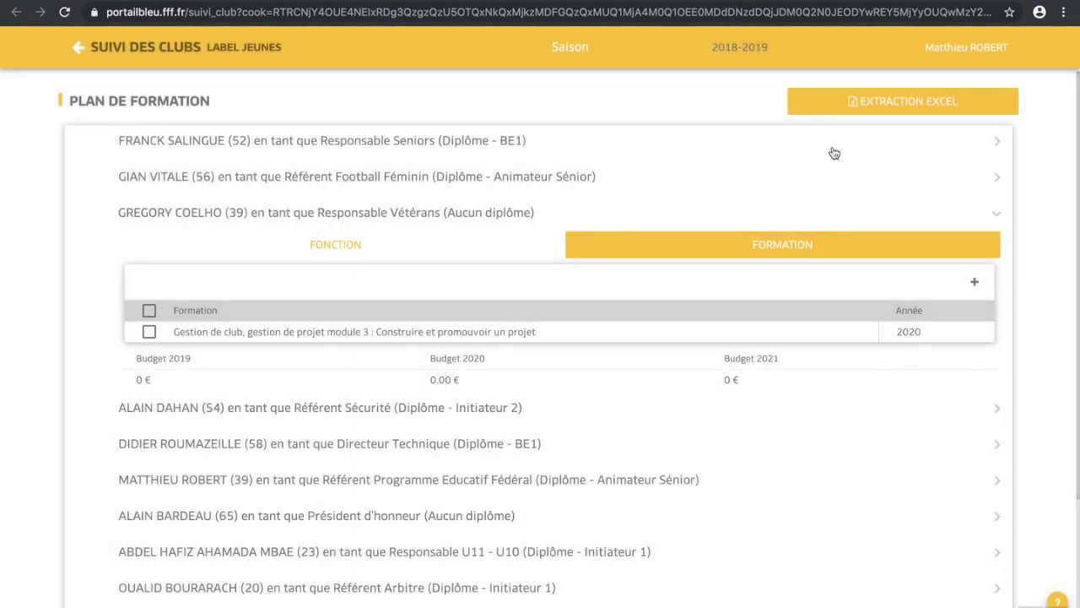
Switch to the plan de formation's Excel extraction and widen its Fonction / Responsabilité, Age, Diplôme and additional function columns.
scroll(802, 362, "down", 2)
scroll(804, 364, "up", 2)
mouse_move(795, 601)
left_click(402, 601)
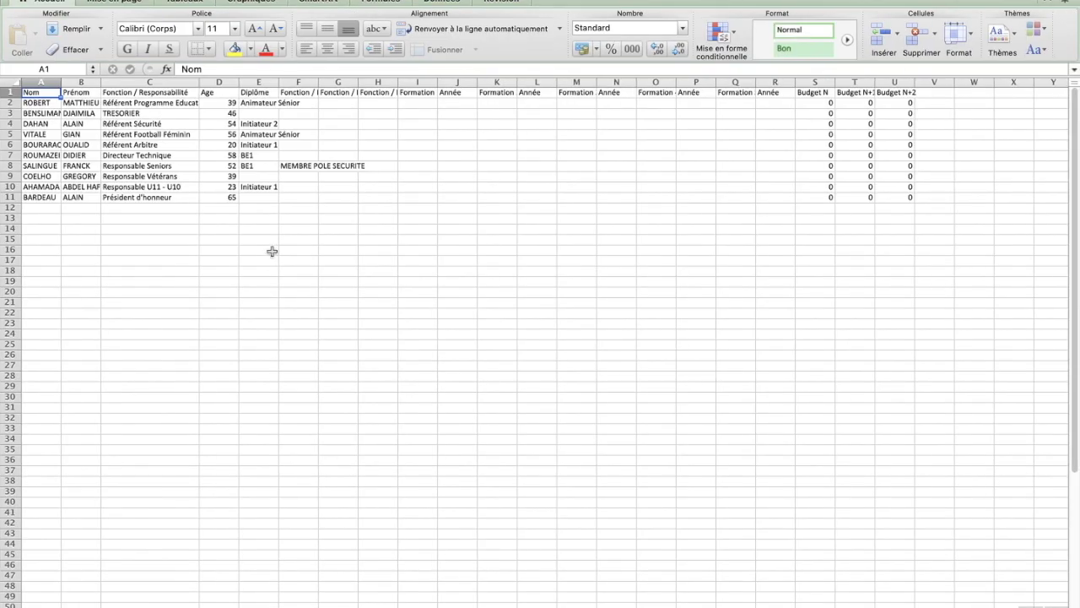
left_click_drag(237, 81, 269, 81)
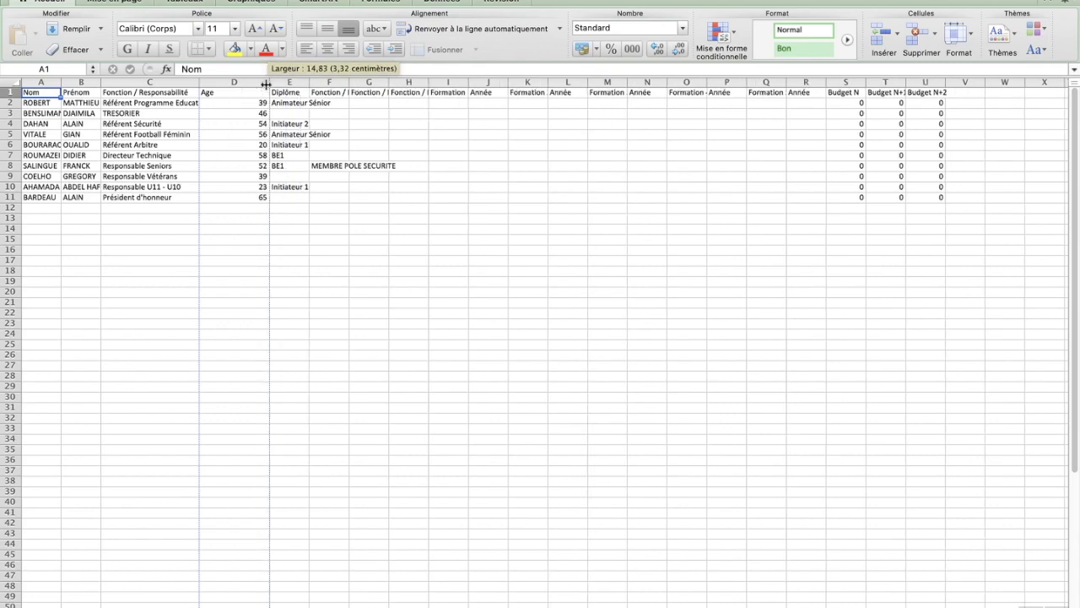
left_click_drag(196, 79, 242, 81)
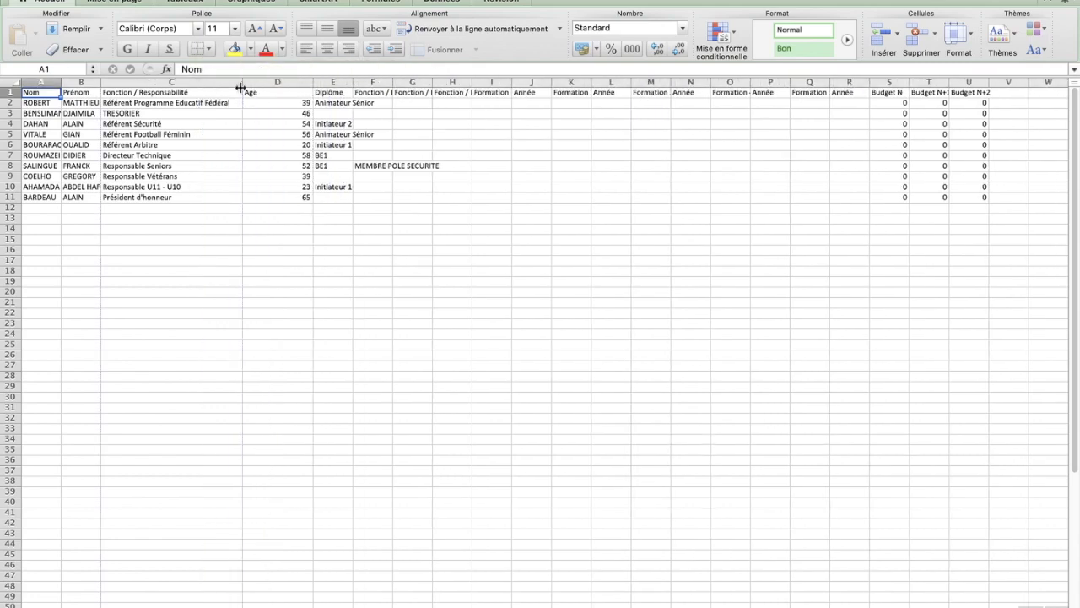
left_click_drag(354, 81, 507, 82)
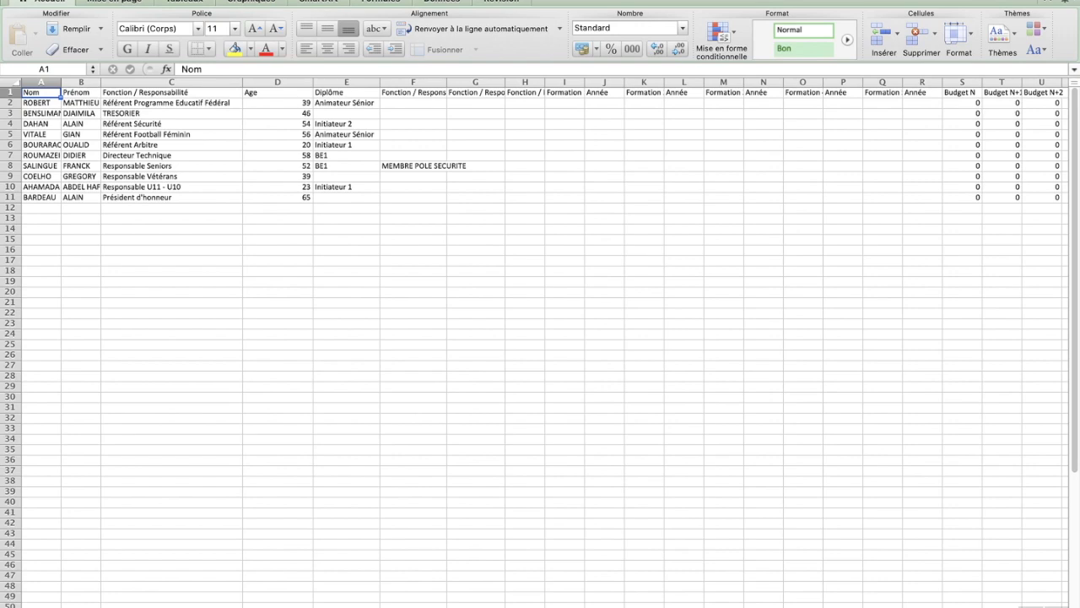
Return to the Label Jeunes 2019/2020 autodiagnostic in the browser, open the Sportif domain and look through its questionnaire and synthesis.
mouse_move(795, 602)
mouse_move(748, 601)
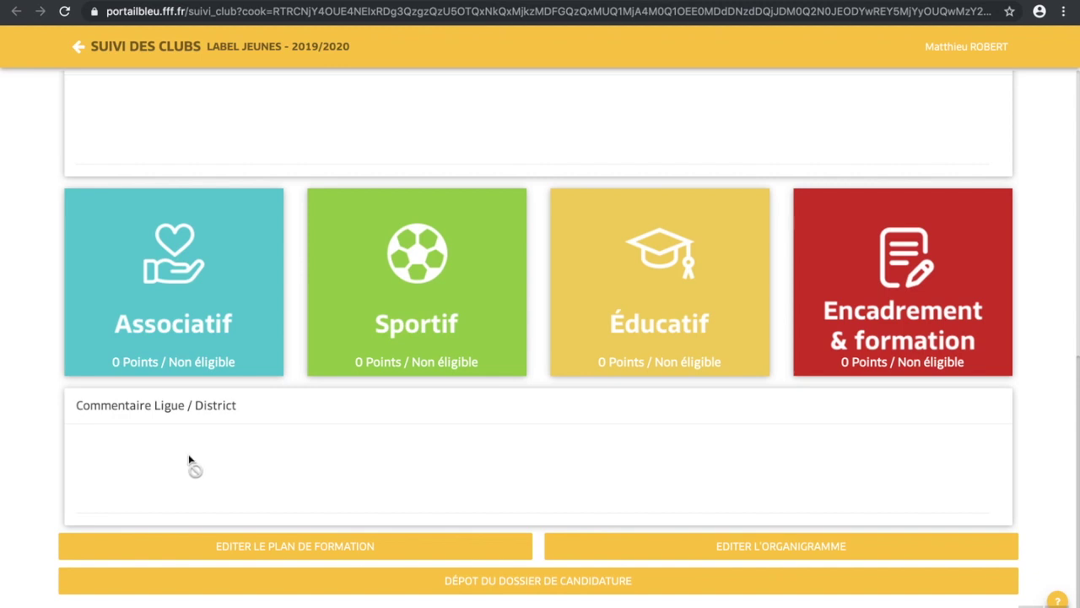
left_click(411, 324)
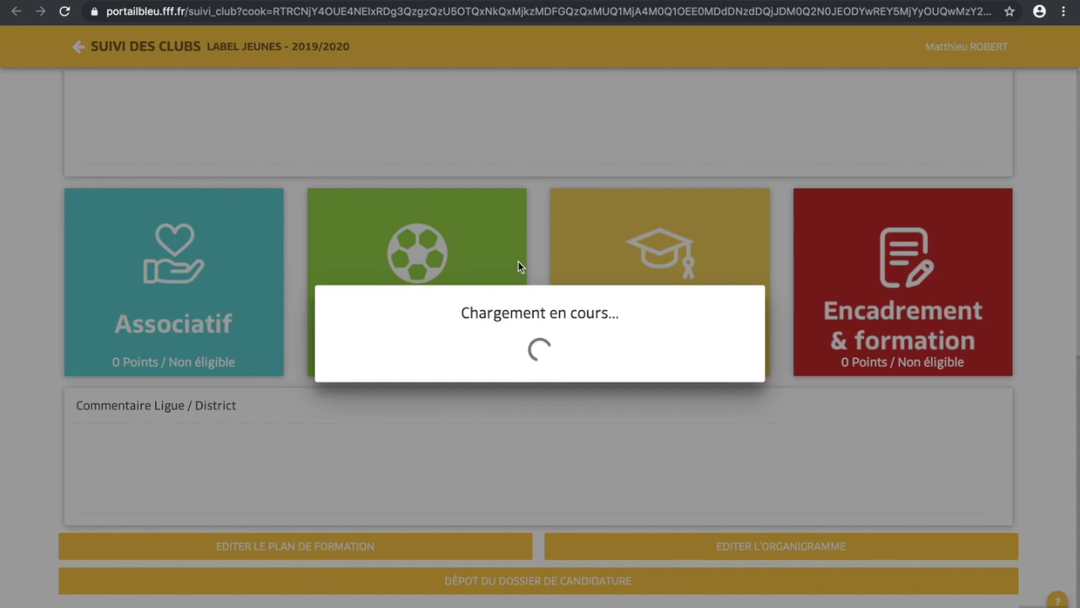
scroll(671, 371, "down", 1)
scroll(671, 372, "down", 15)
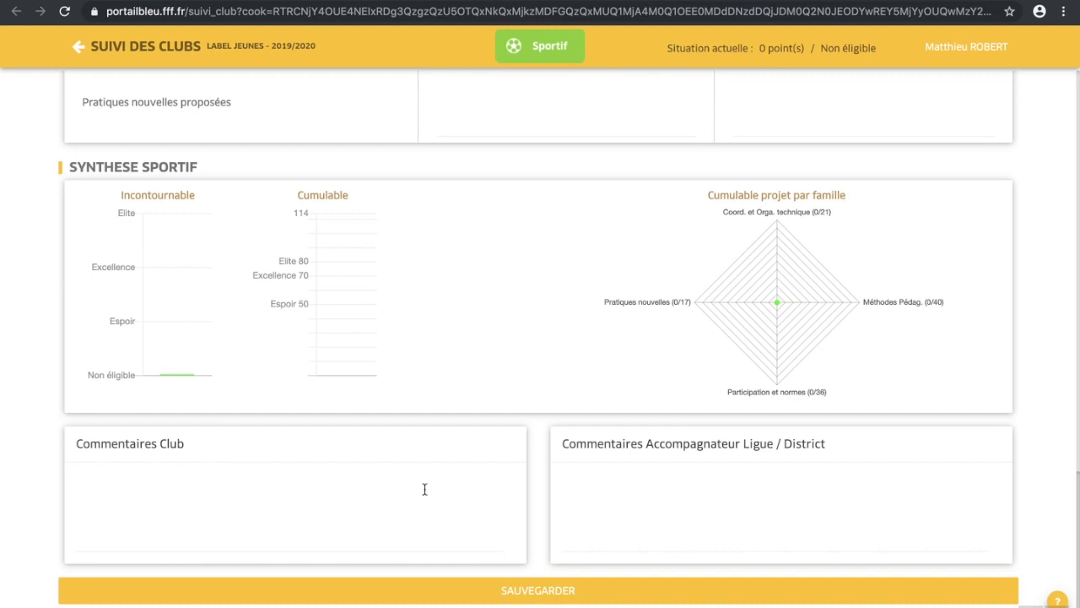
scroll(685, 500, "up", 2)
scroll(685, 499, "up", 20)
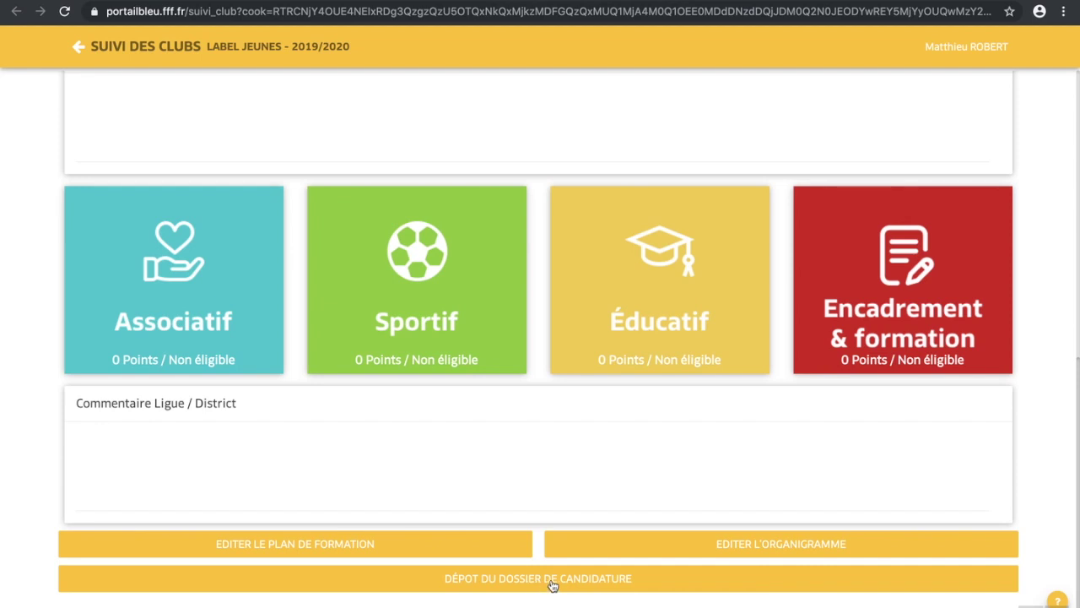
Start the dépôt du dossier de candidature for Label Jeunes 2019/2020 and cancel it at the confirmation.
left_click(582, 581)
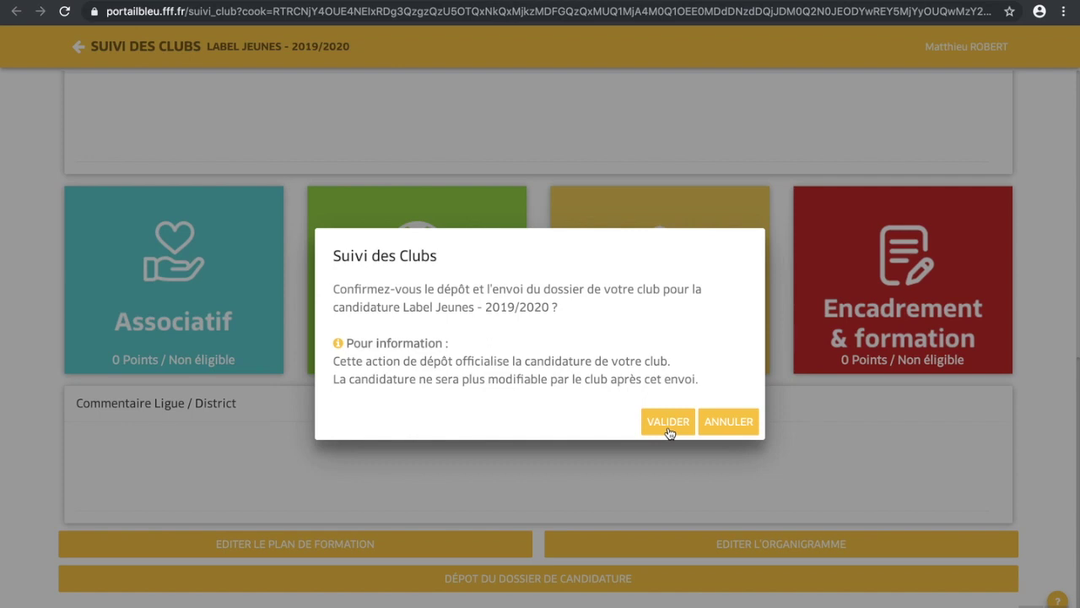
left_click(717, 435)
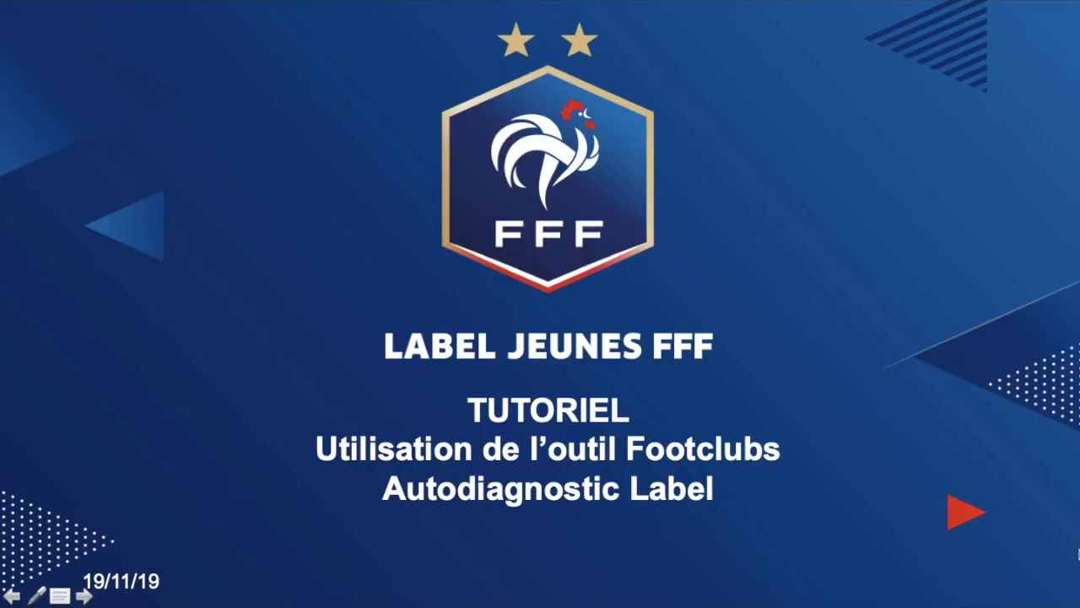